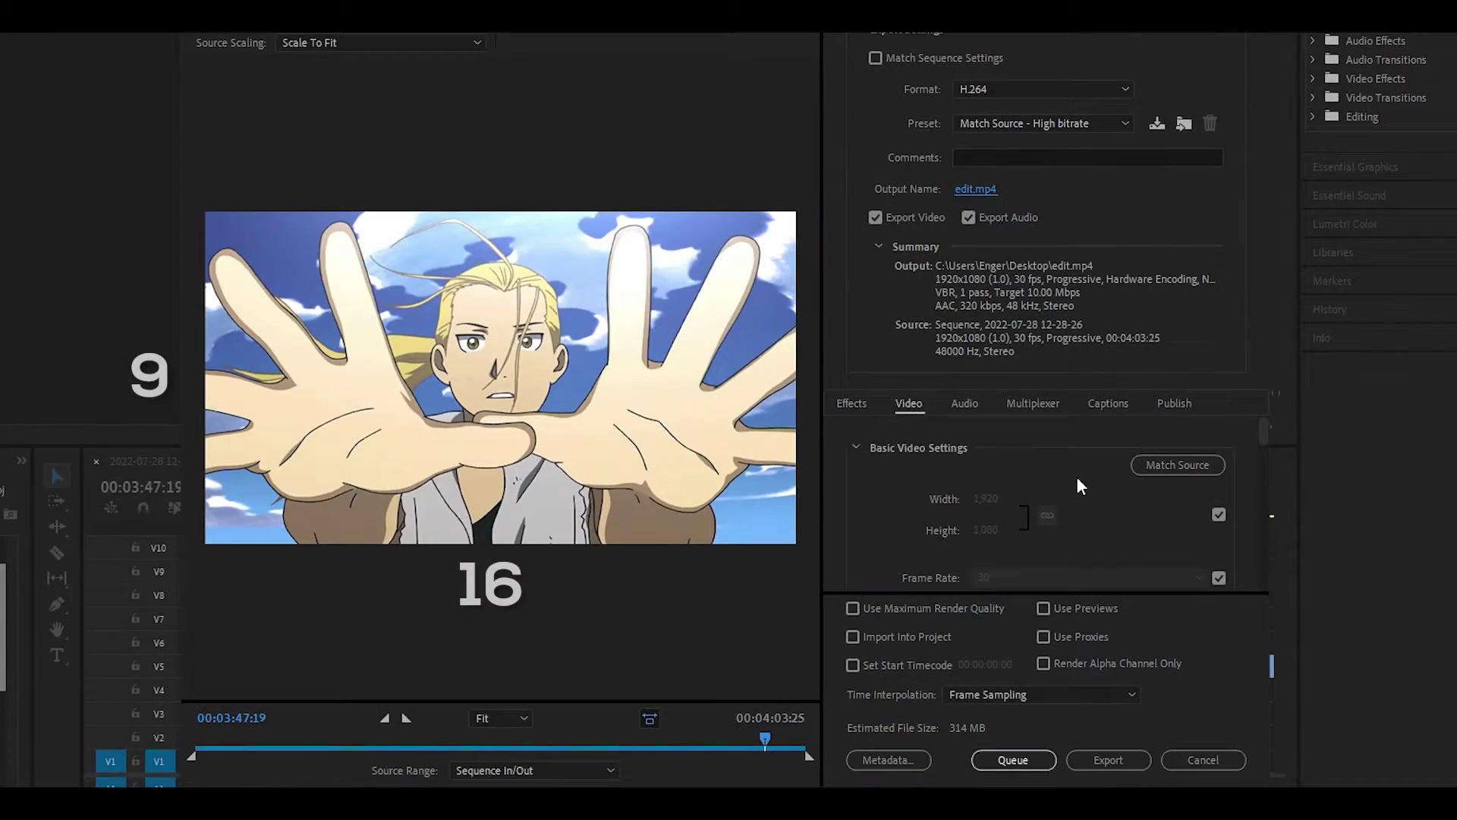
Step: Unlink export width and height from the source, trying other widths, and return to 1920x1080
click(1218, 514)
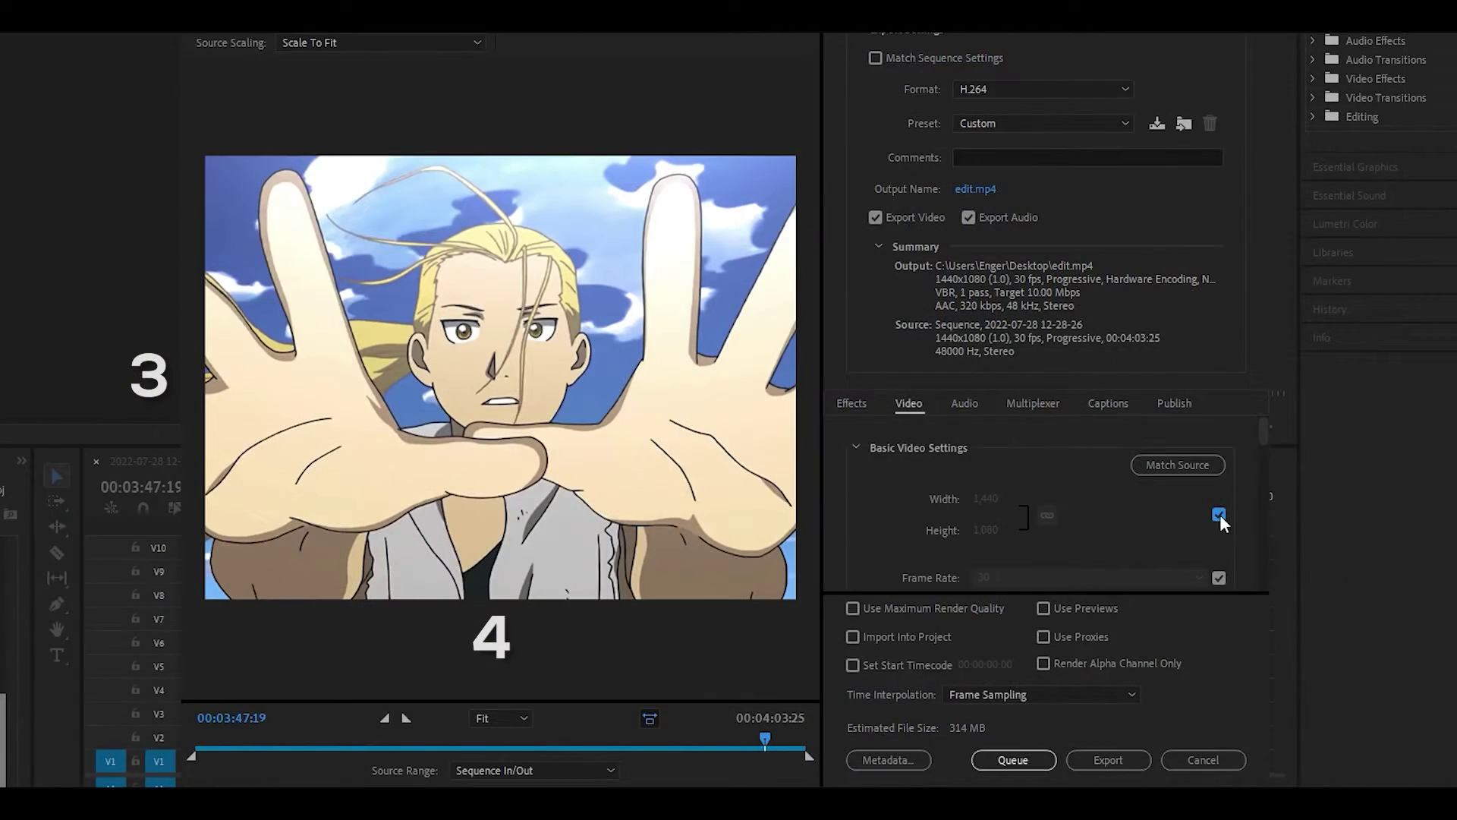
text(14)
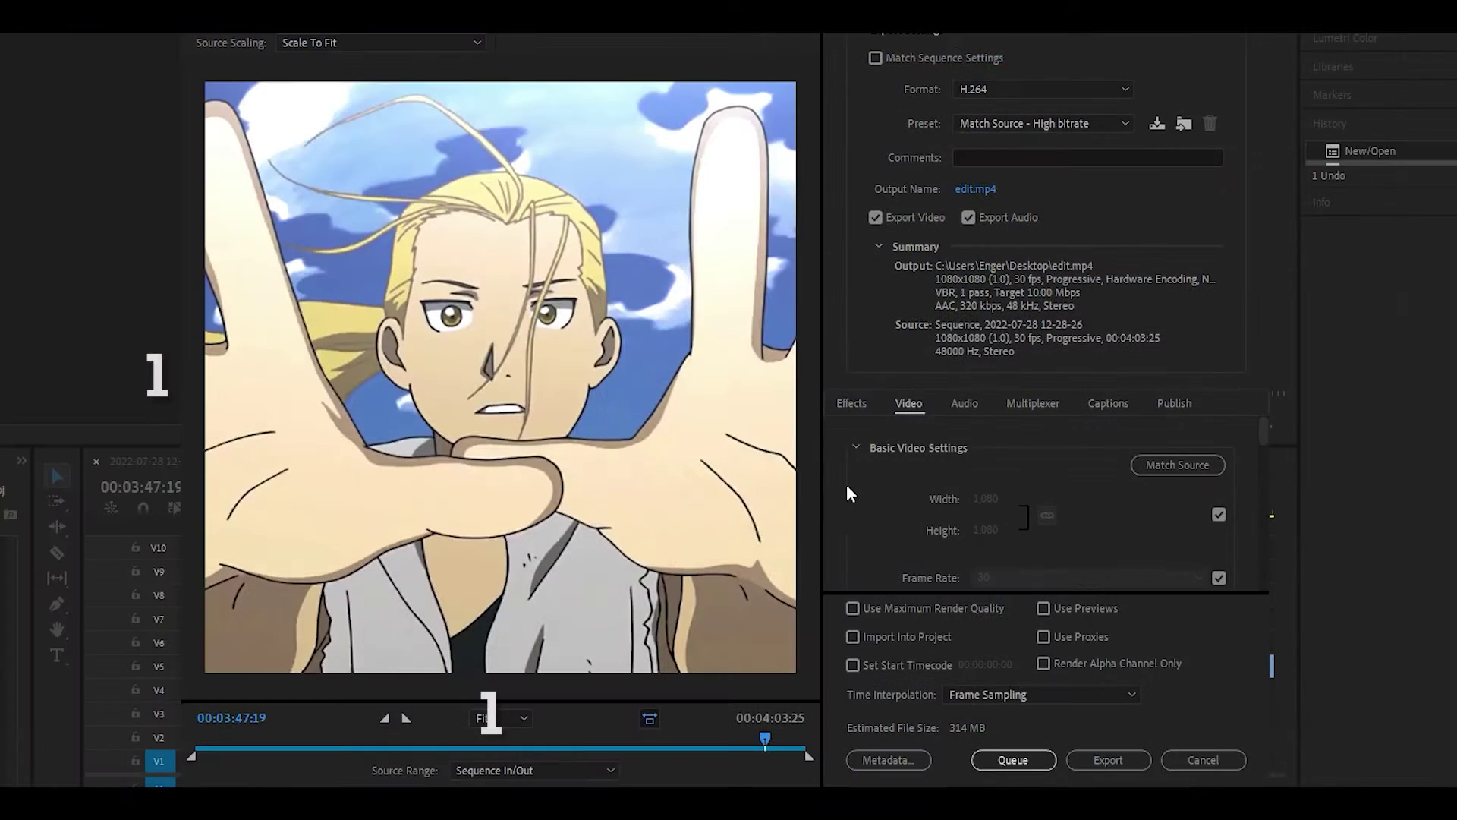
click(1218, 515)
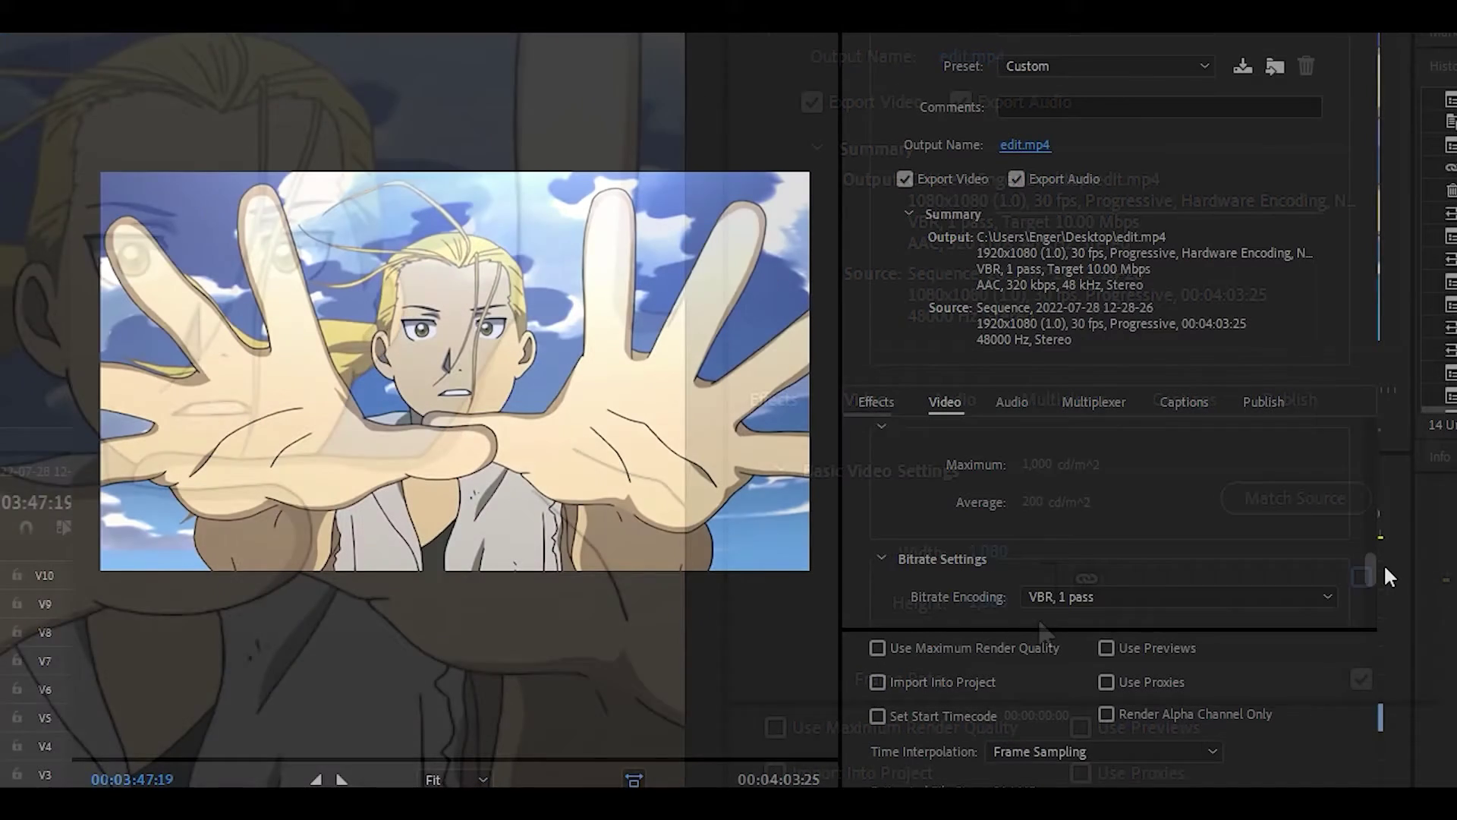
Step: Switch bitrate encoding to CBR and set the target bitrate to 12 Mbps
scroll(1383, 563, down, 3)
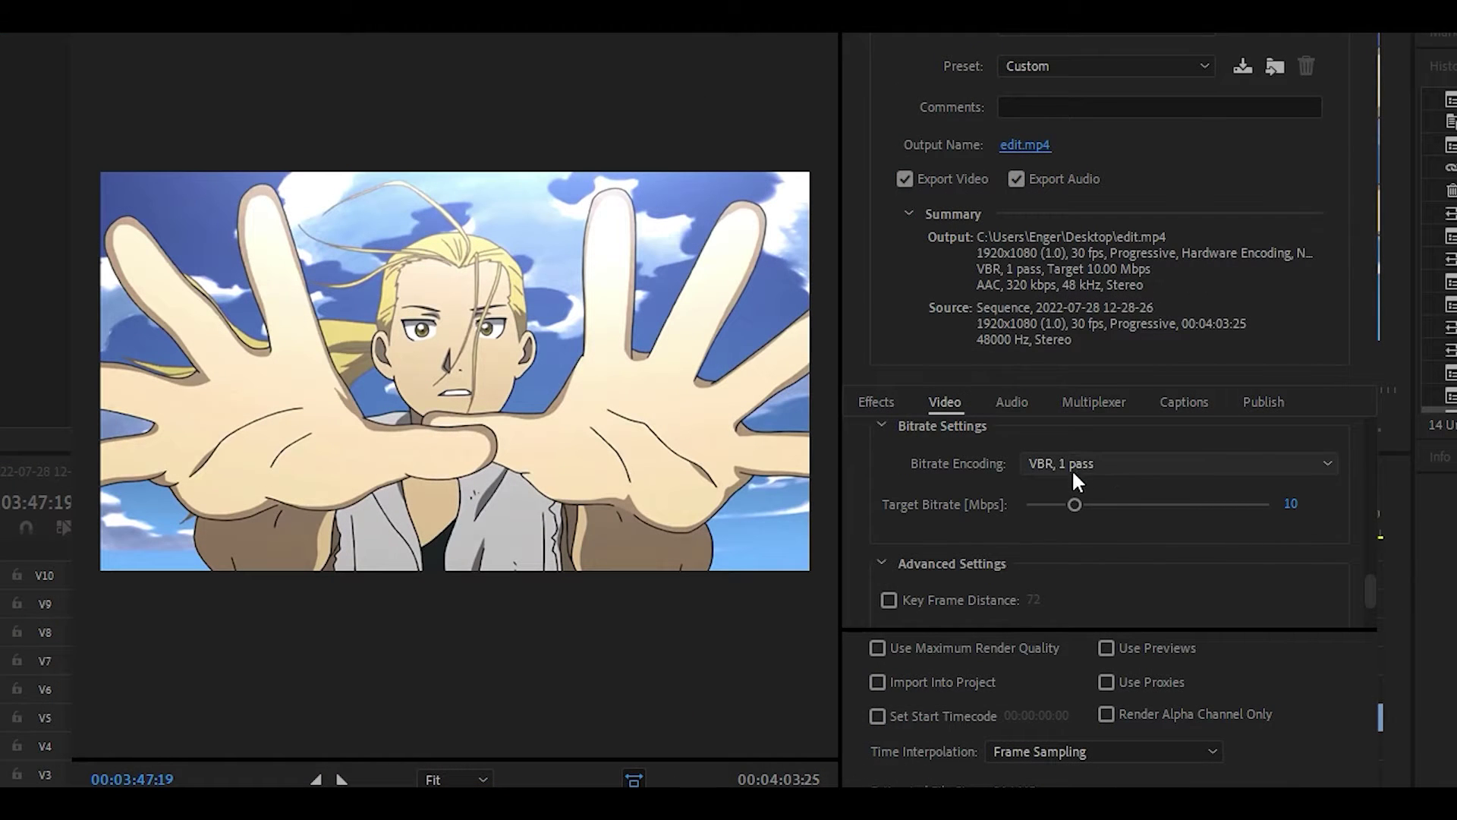
click(1096, 463)
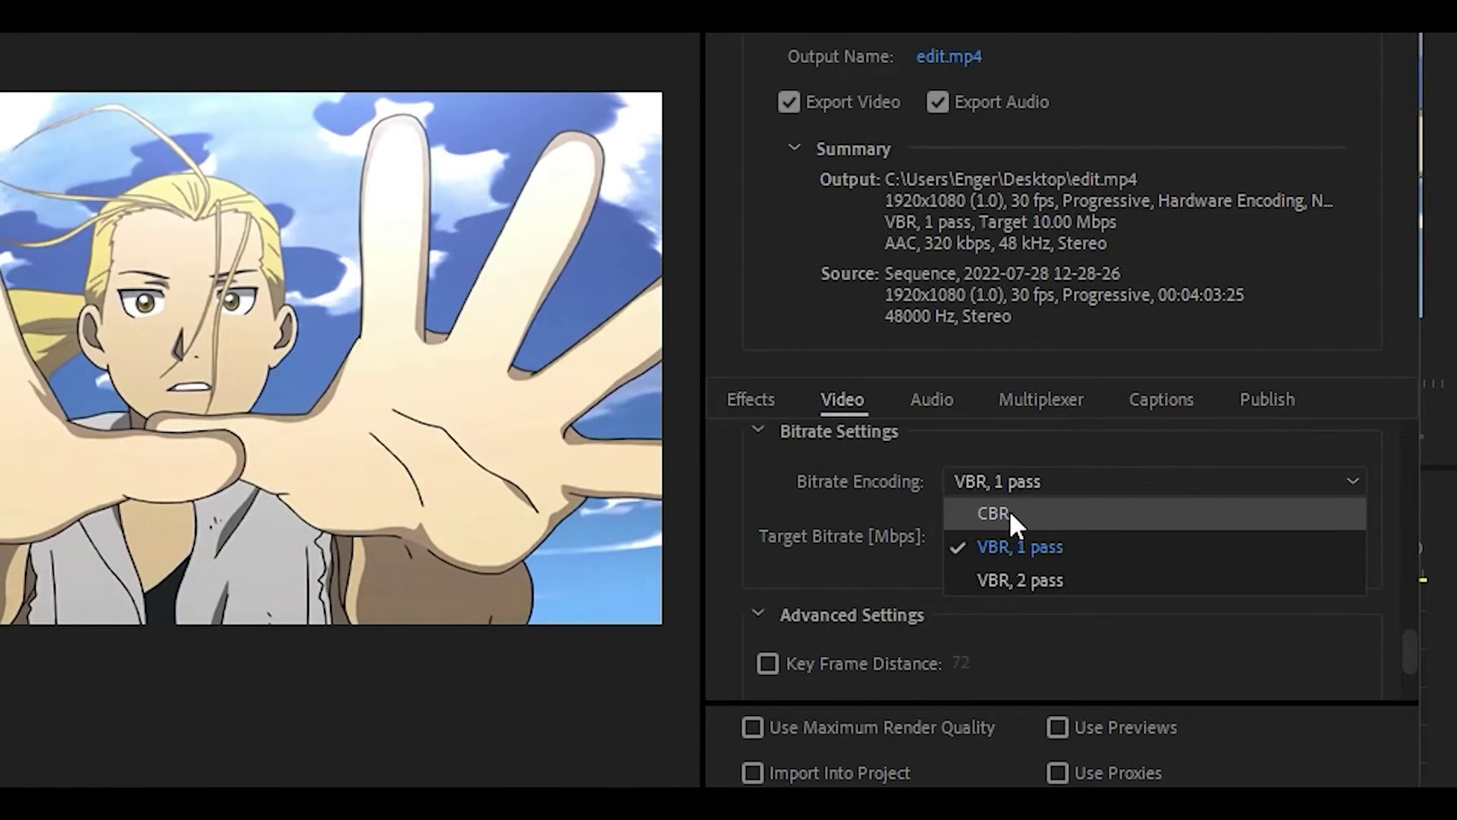
click(1014, 512)
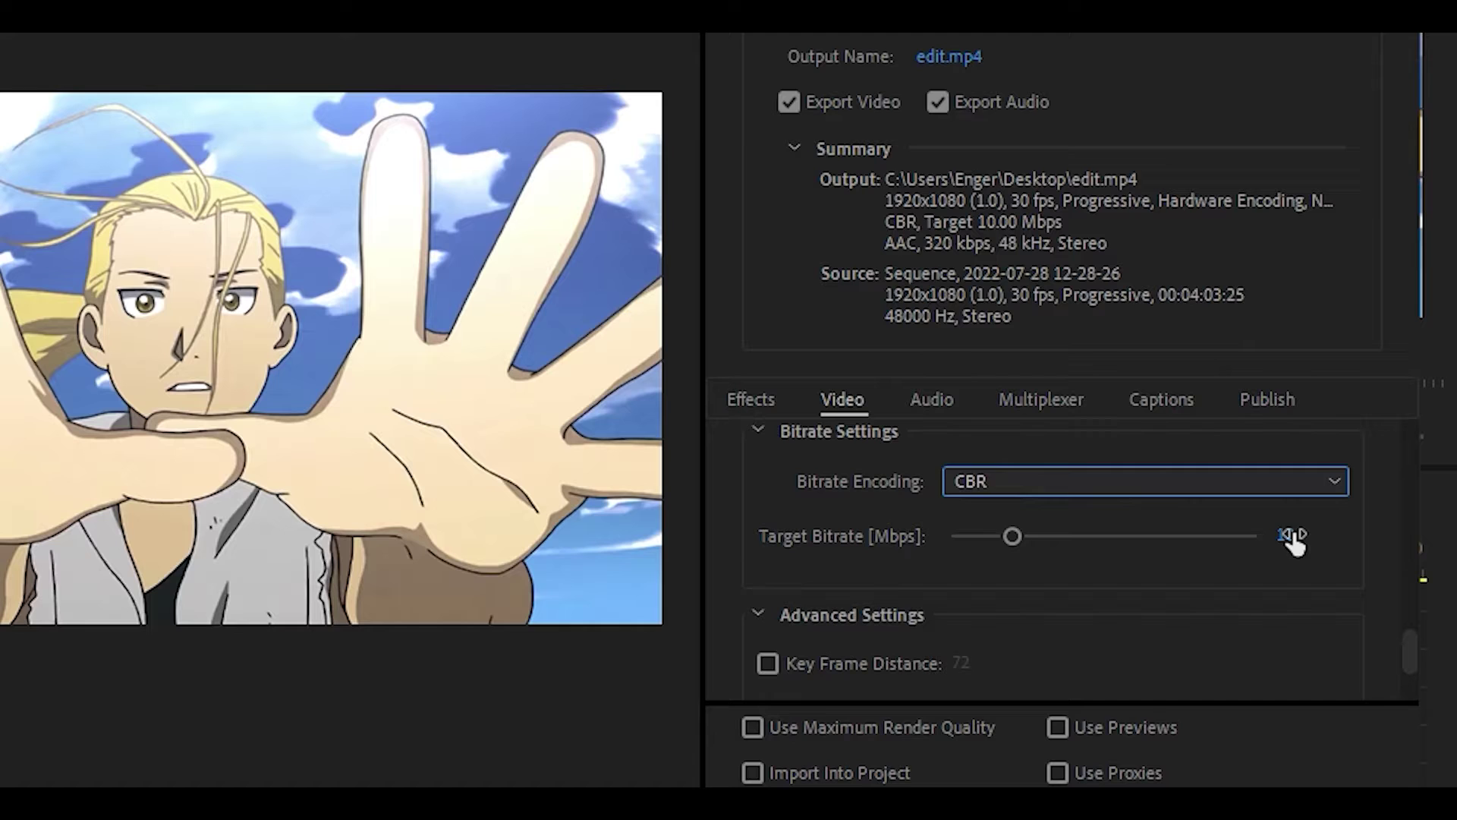
text(6)
key(Return)
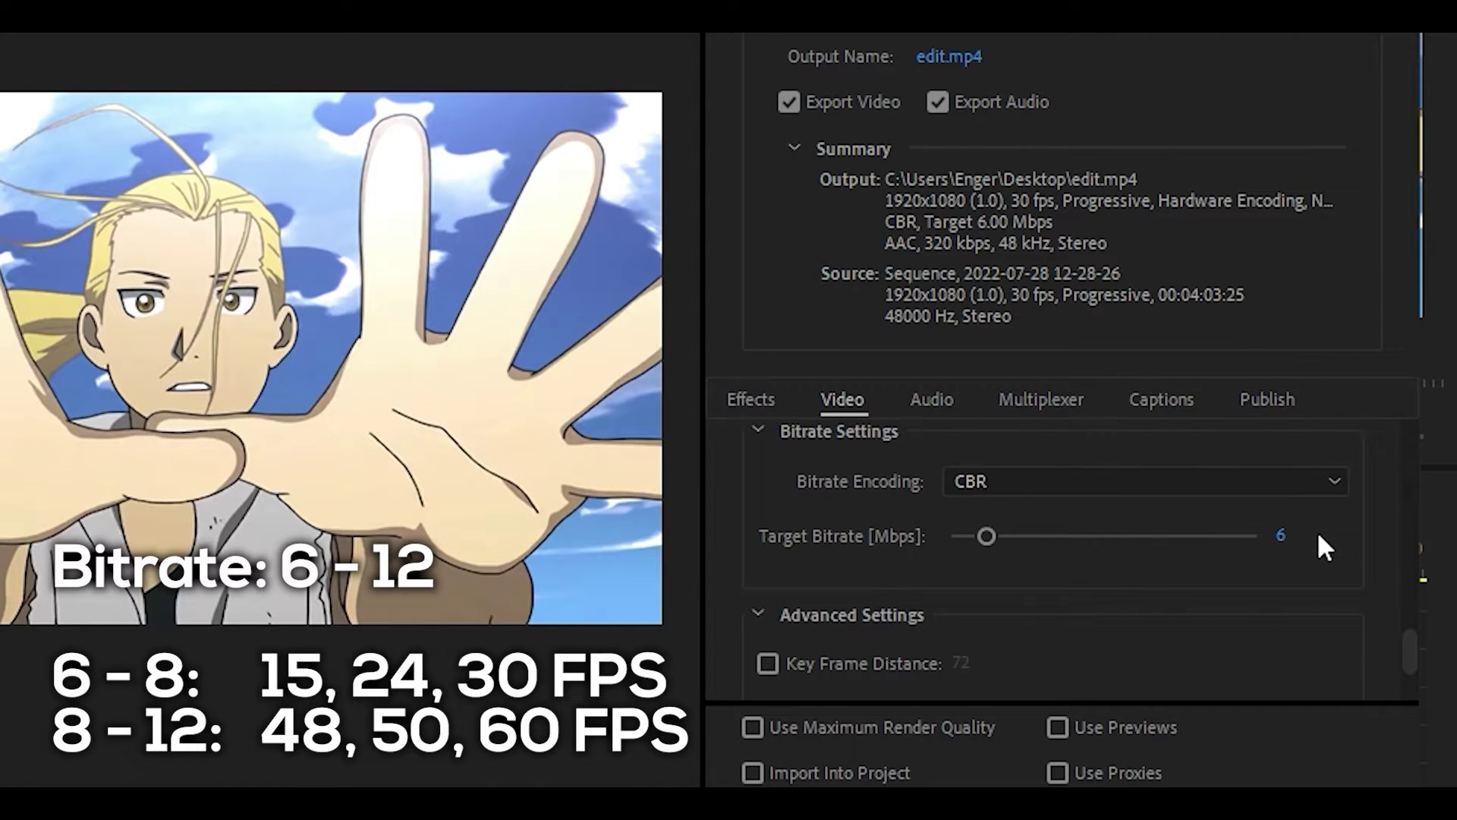
click(1293, 535)
text(12)
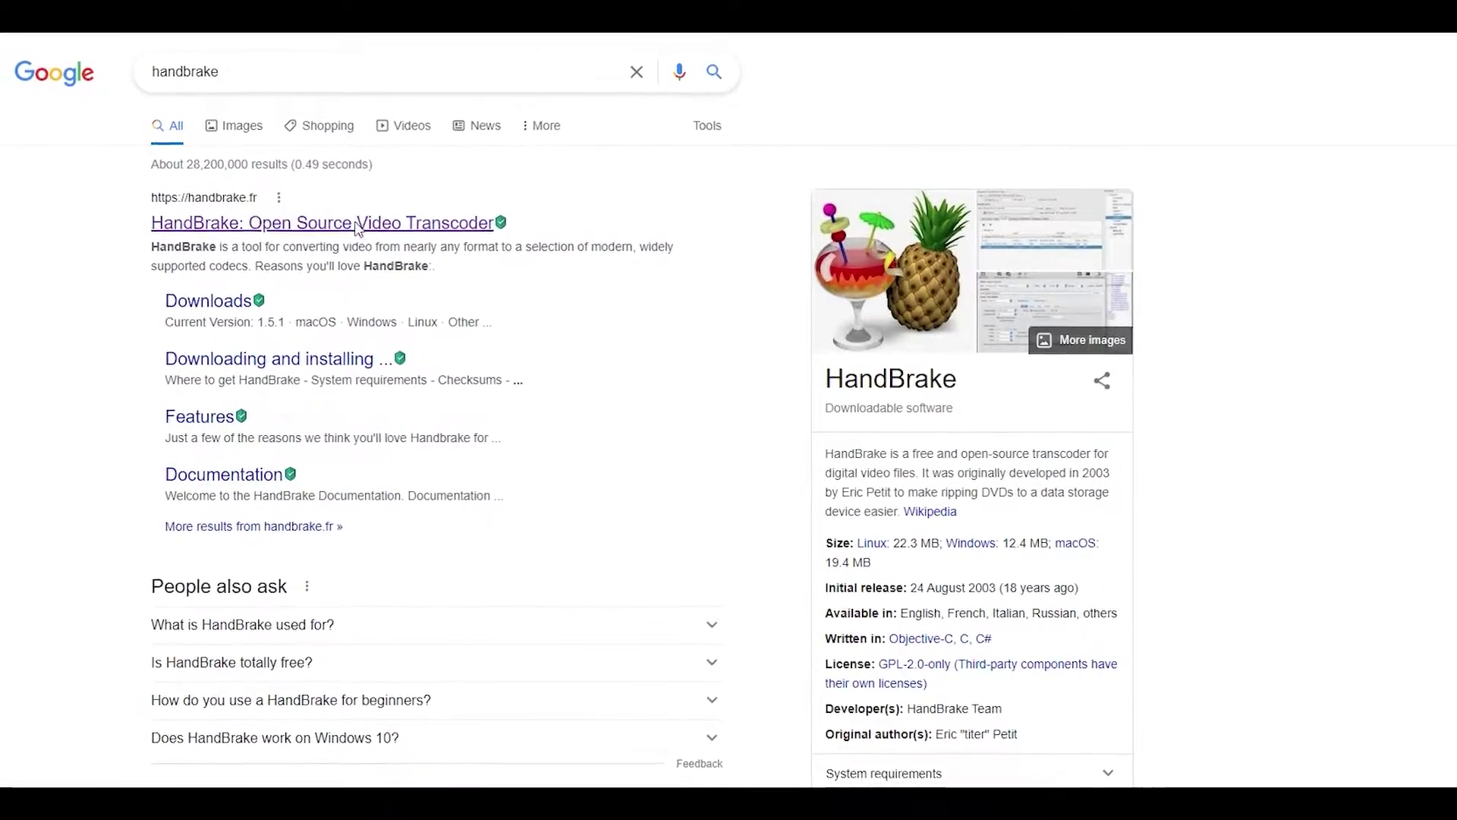
Step: Open the HandBrake: Open Source Video Transcoder result to reach handbrake.fr
click(357, 225)
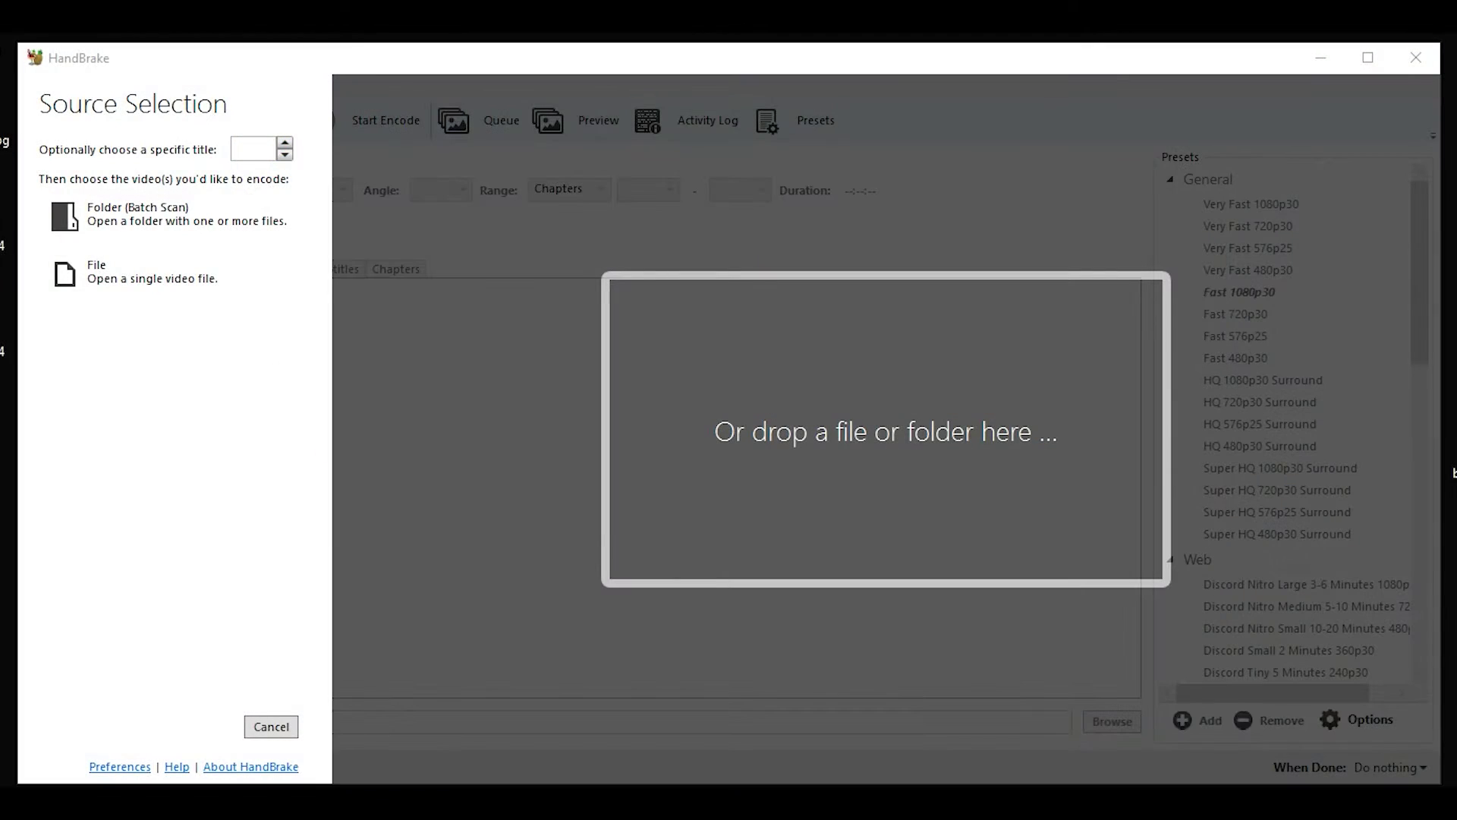
Step: Load the cowboy bebop clip, import and select the File Size Reduction preset, and edit the output path
drag(1059, 416, 1013, 390)
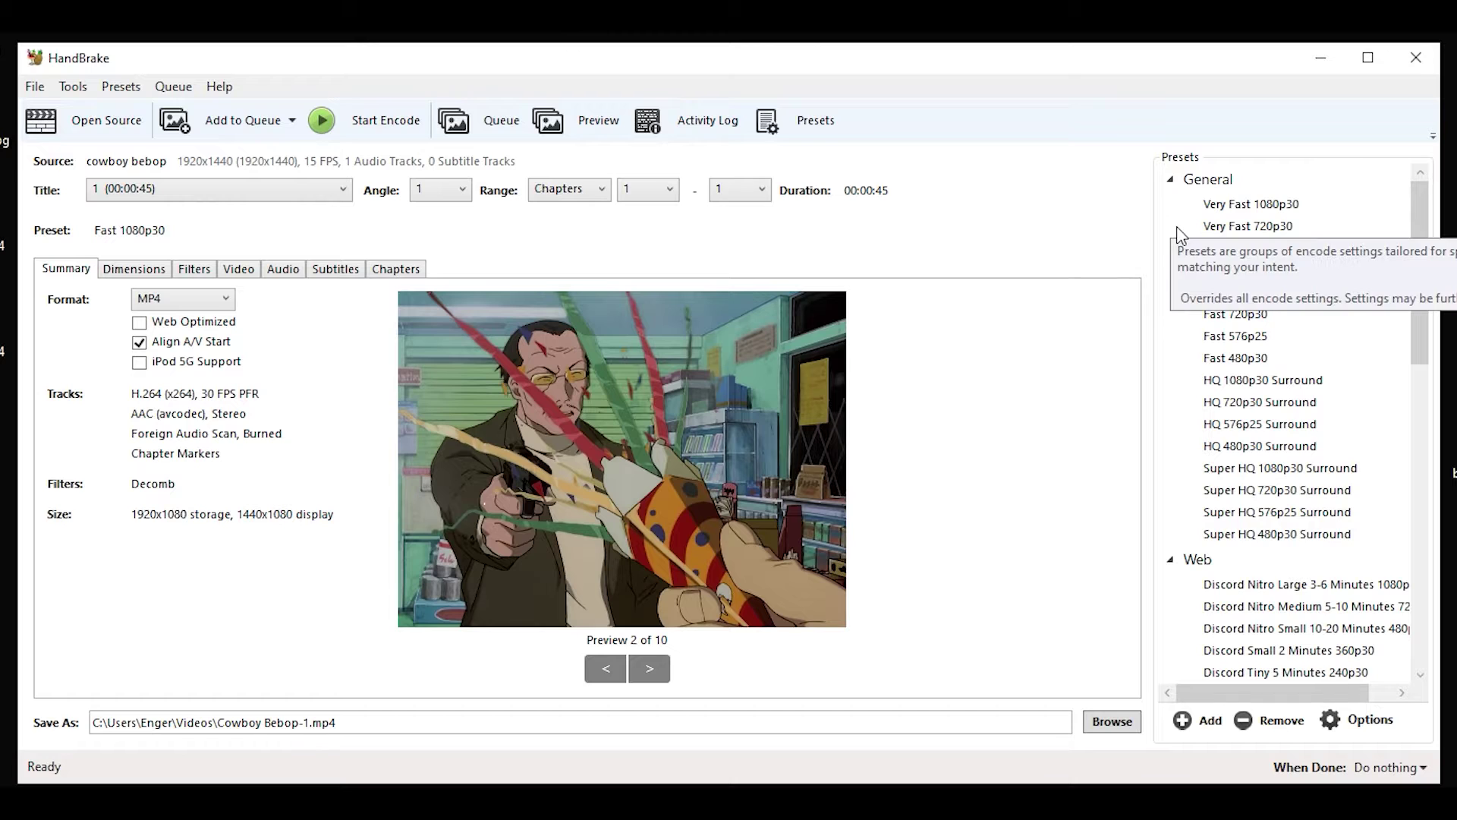
right_click(1180, 235)
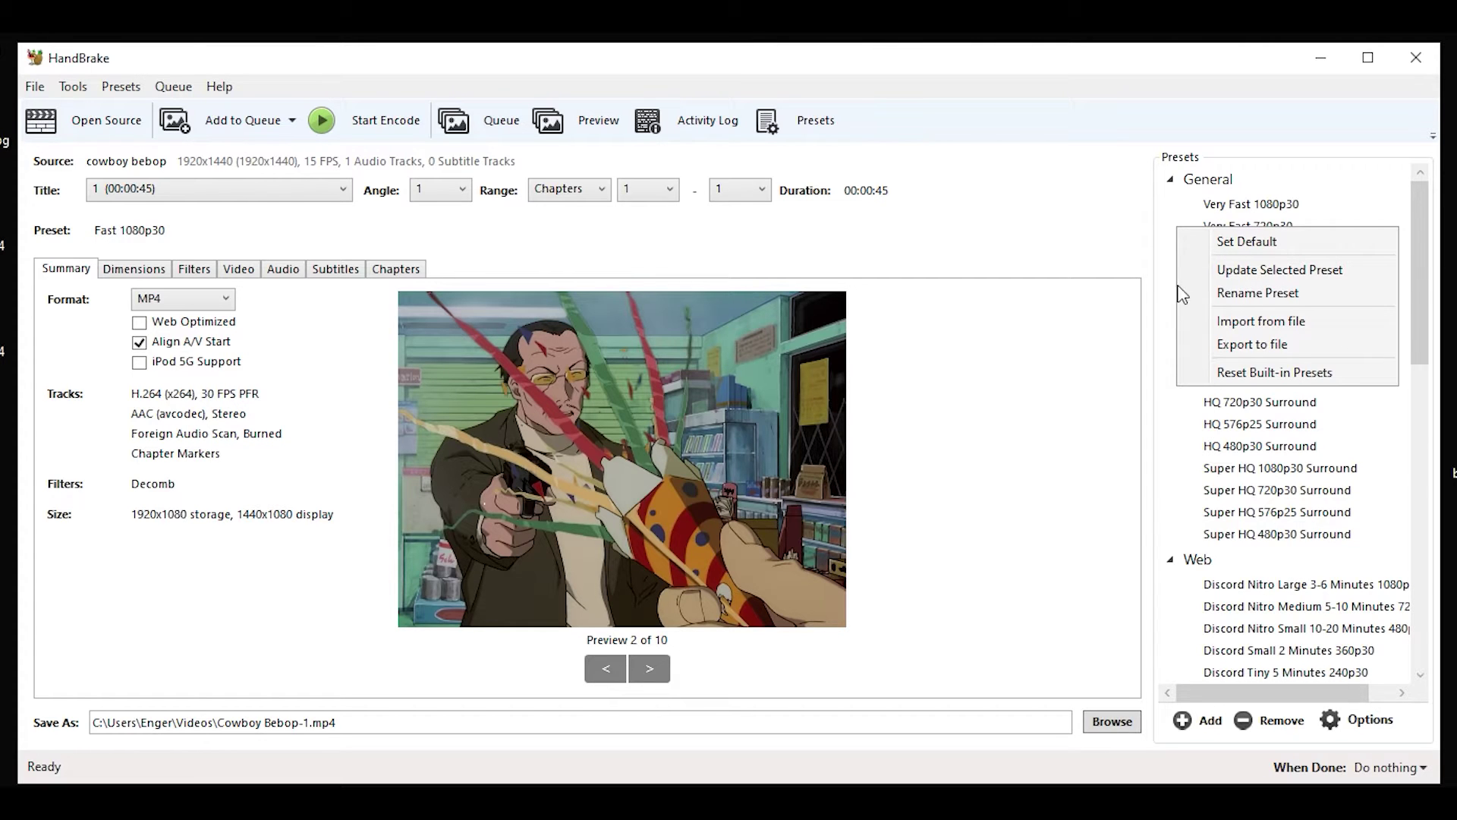
click(1247, 321)
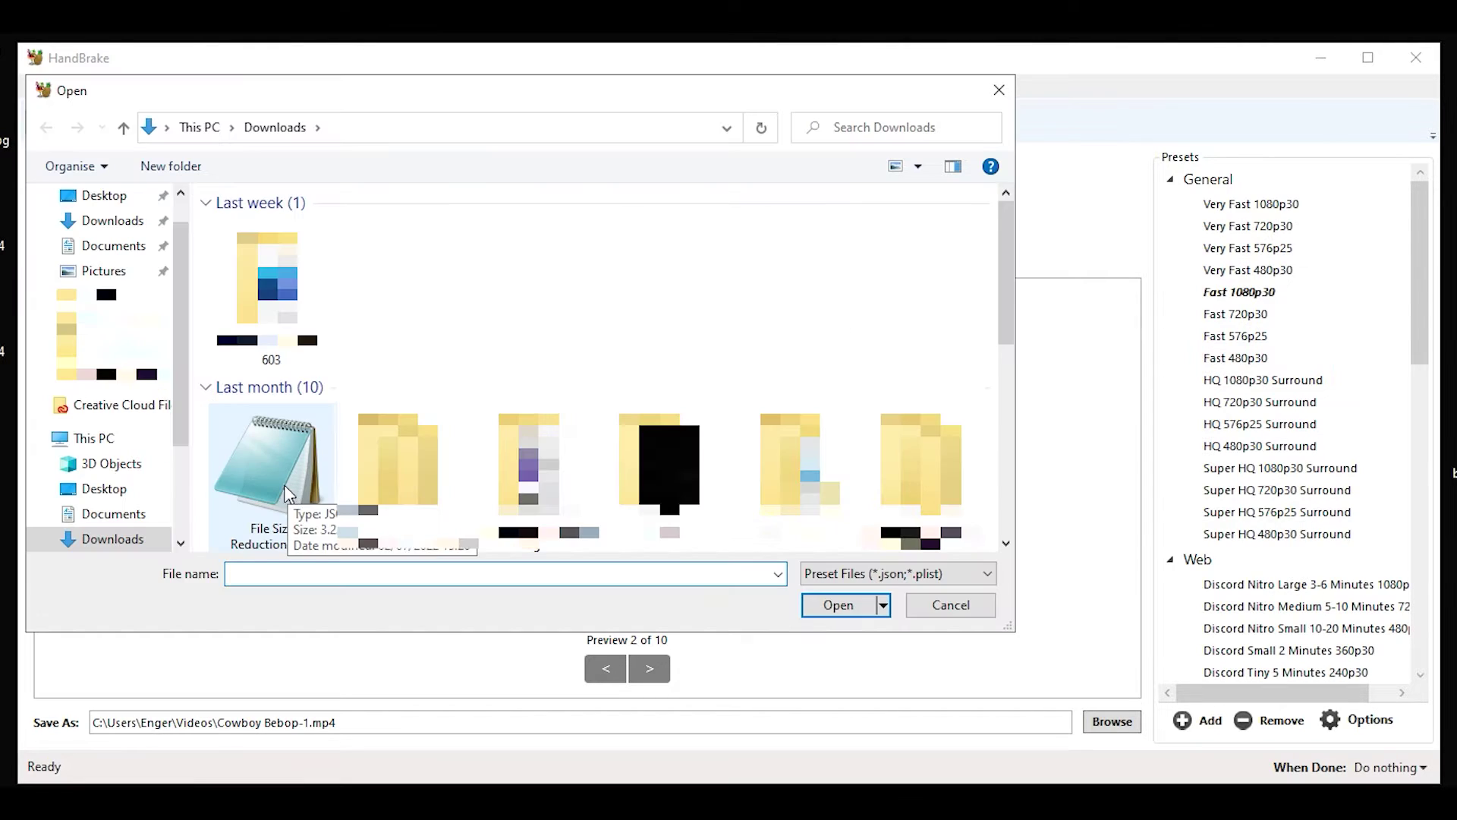
click(277, 515)
click(831, 604)
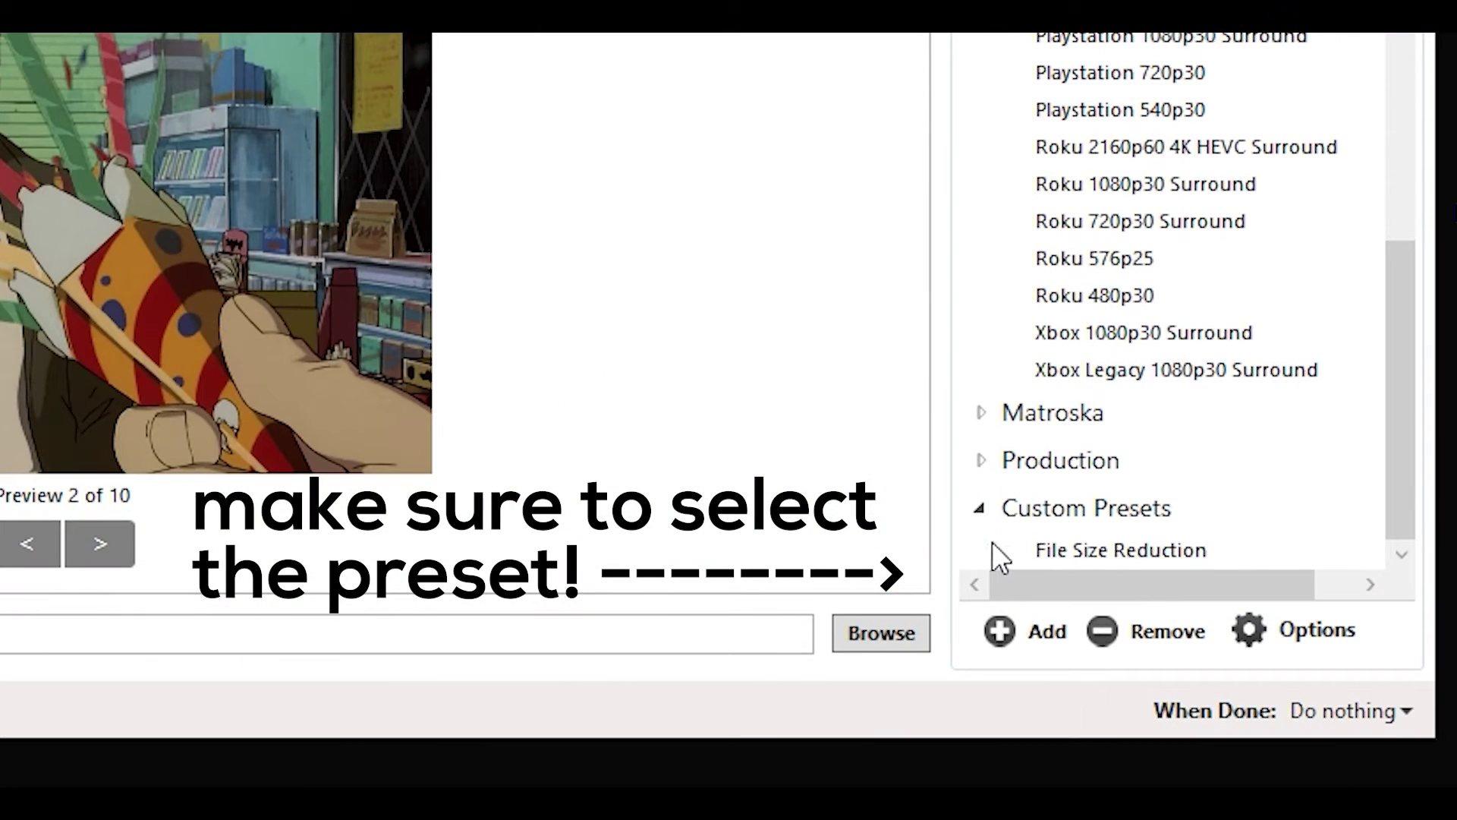
click(1125, 549)
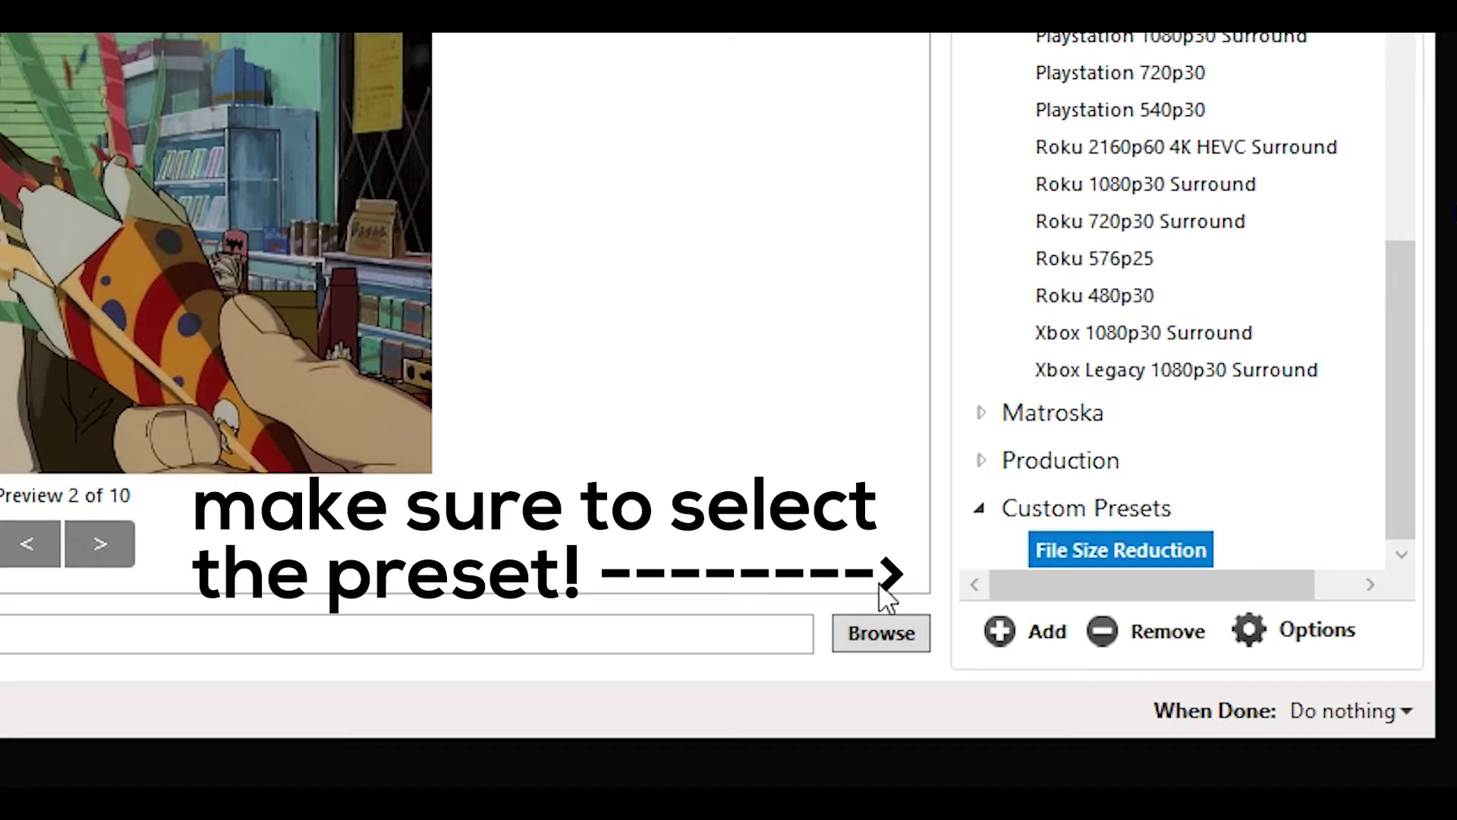
click(784, 627)
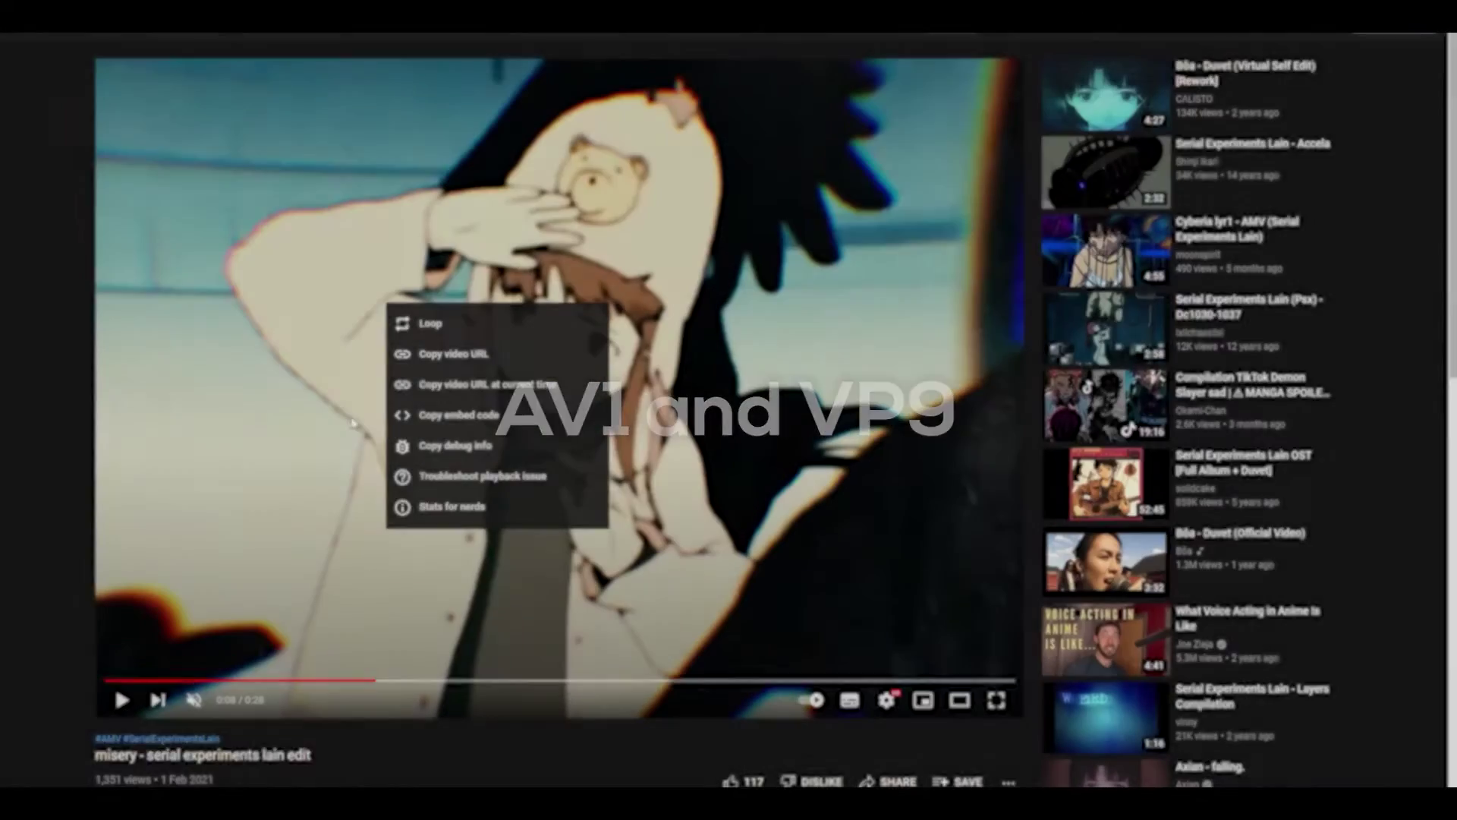
click(448, 509)
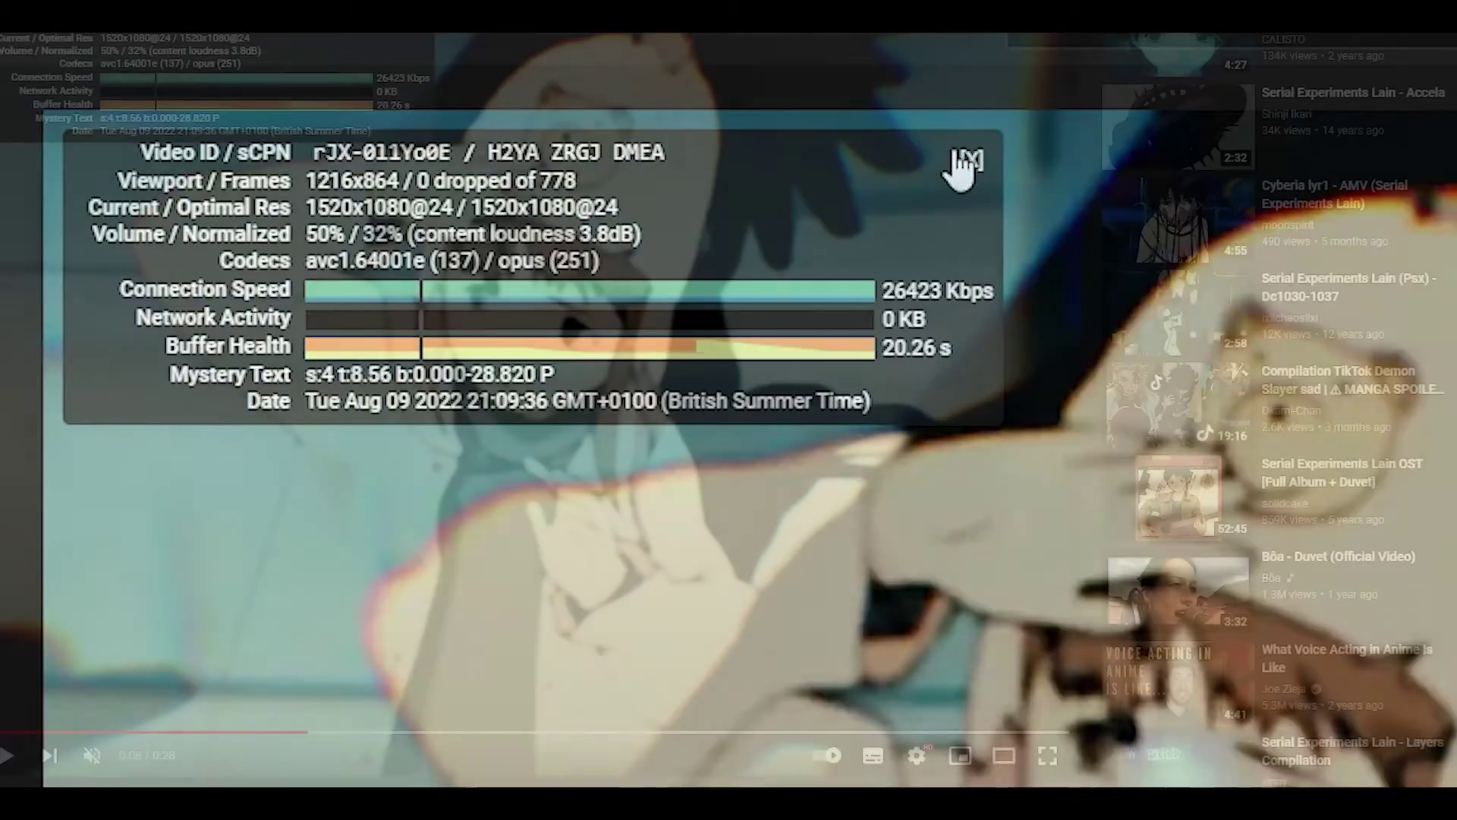
click(971, 159)
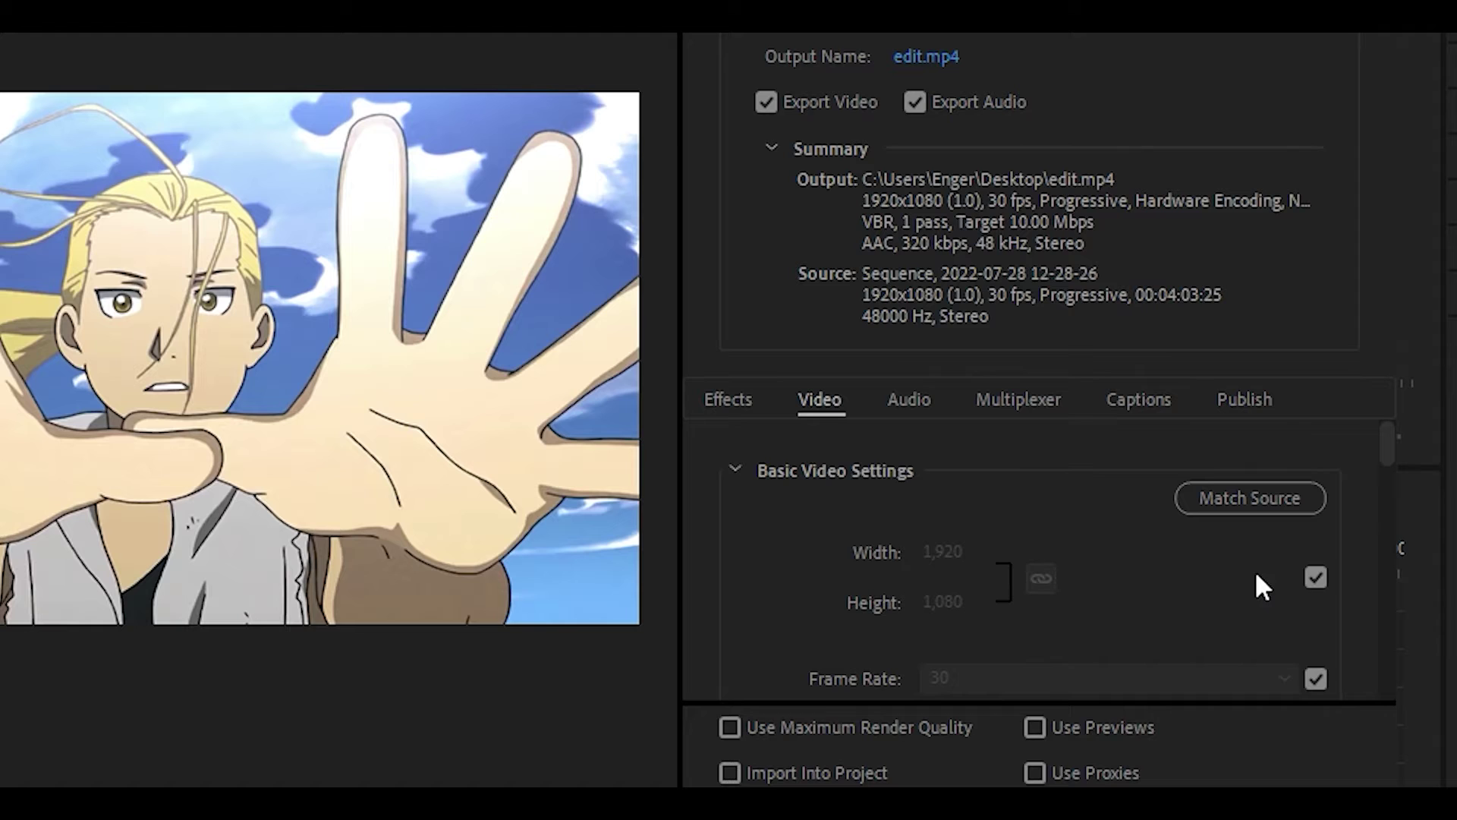
Step: Unlink width and height from the source and set the export width to 2560, giving 2560x1440
click(1311, 577)
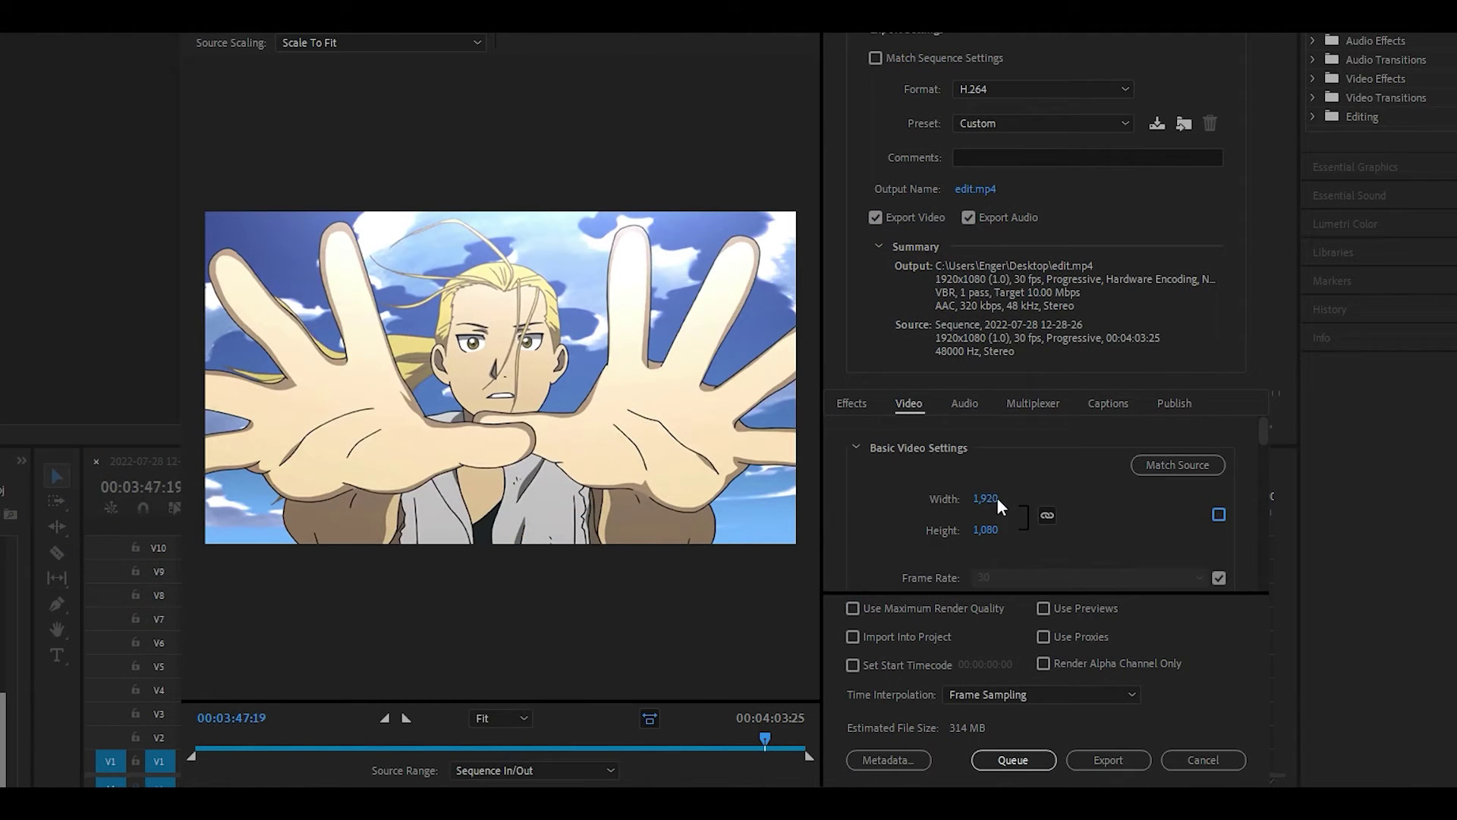
click(995, 499)
text(2560)
key(Return)
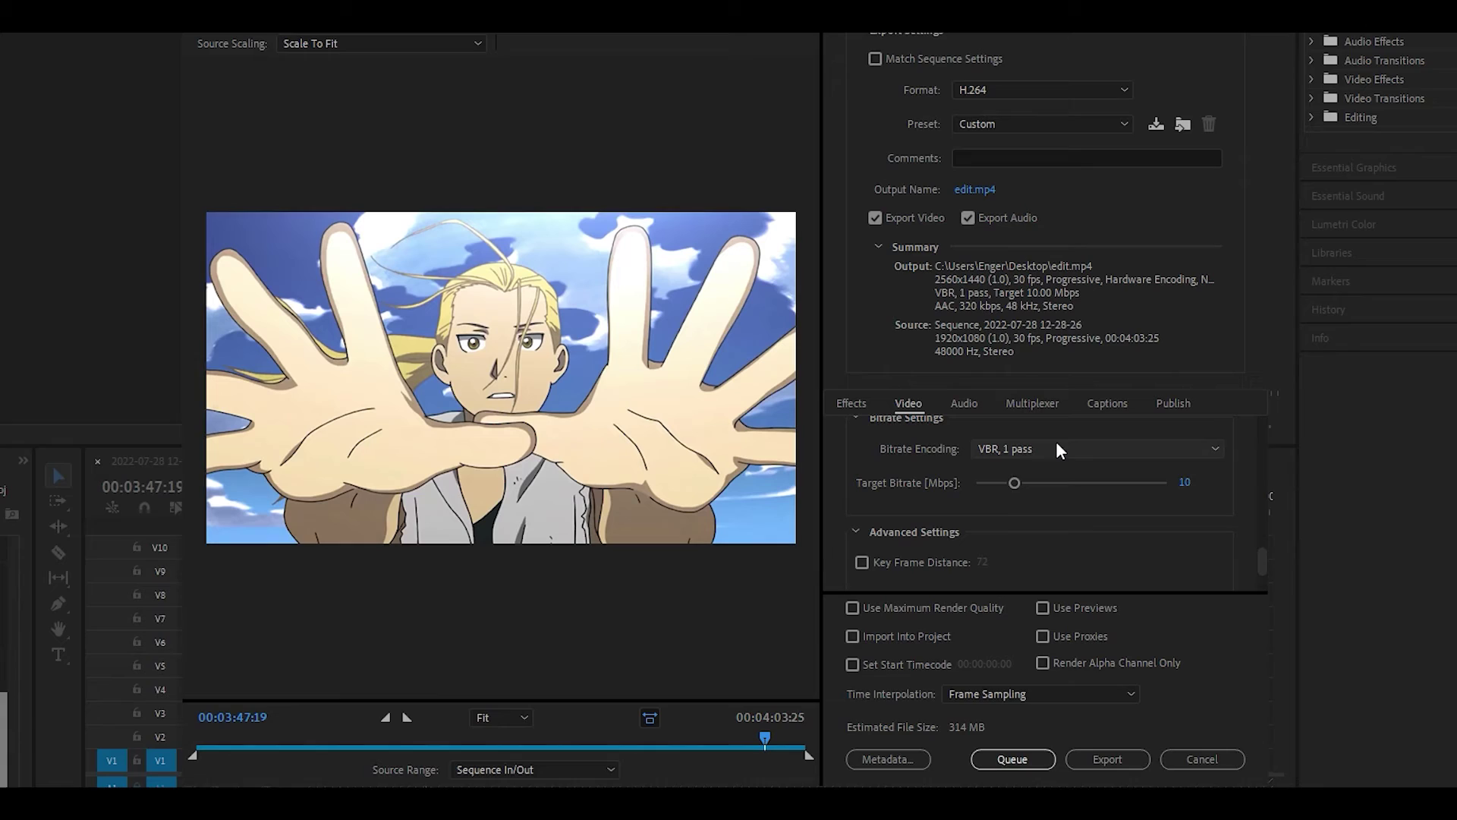
Step: Switch the 1440p export to CBR encoding with an 8 Mbps target bitrate
click(1060, 449)
click(1045, 465)
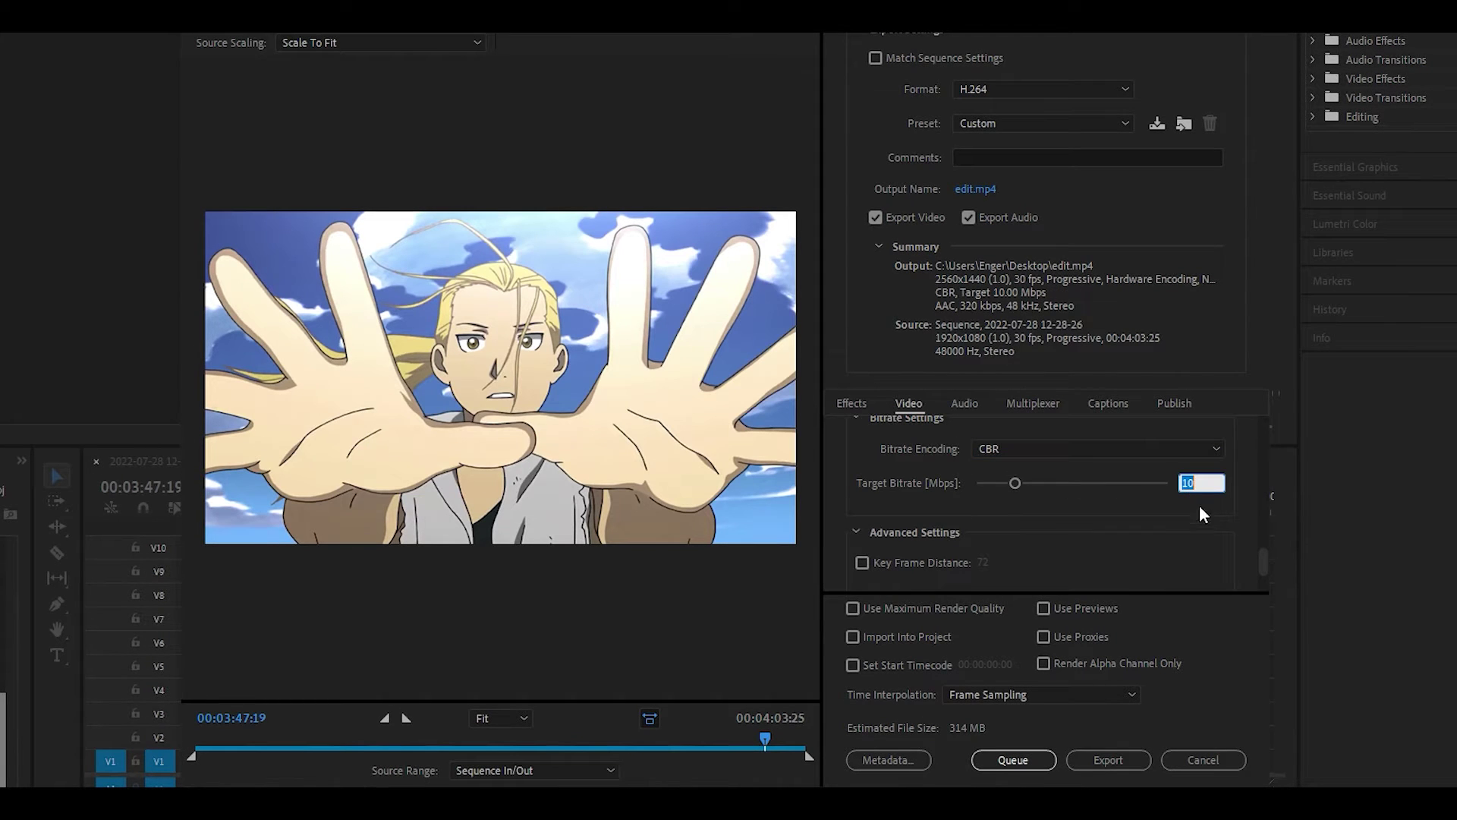
text(6)
key(Return)
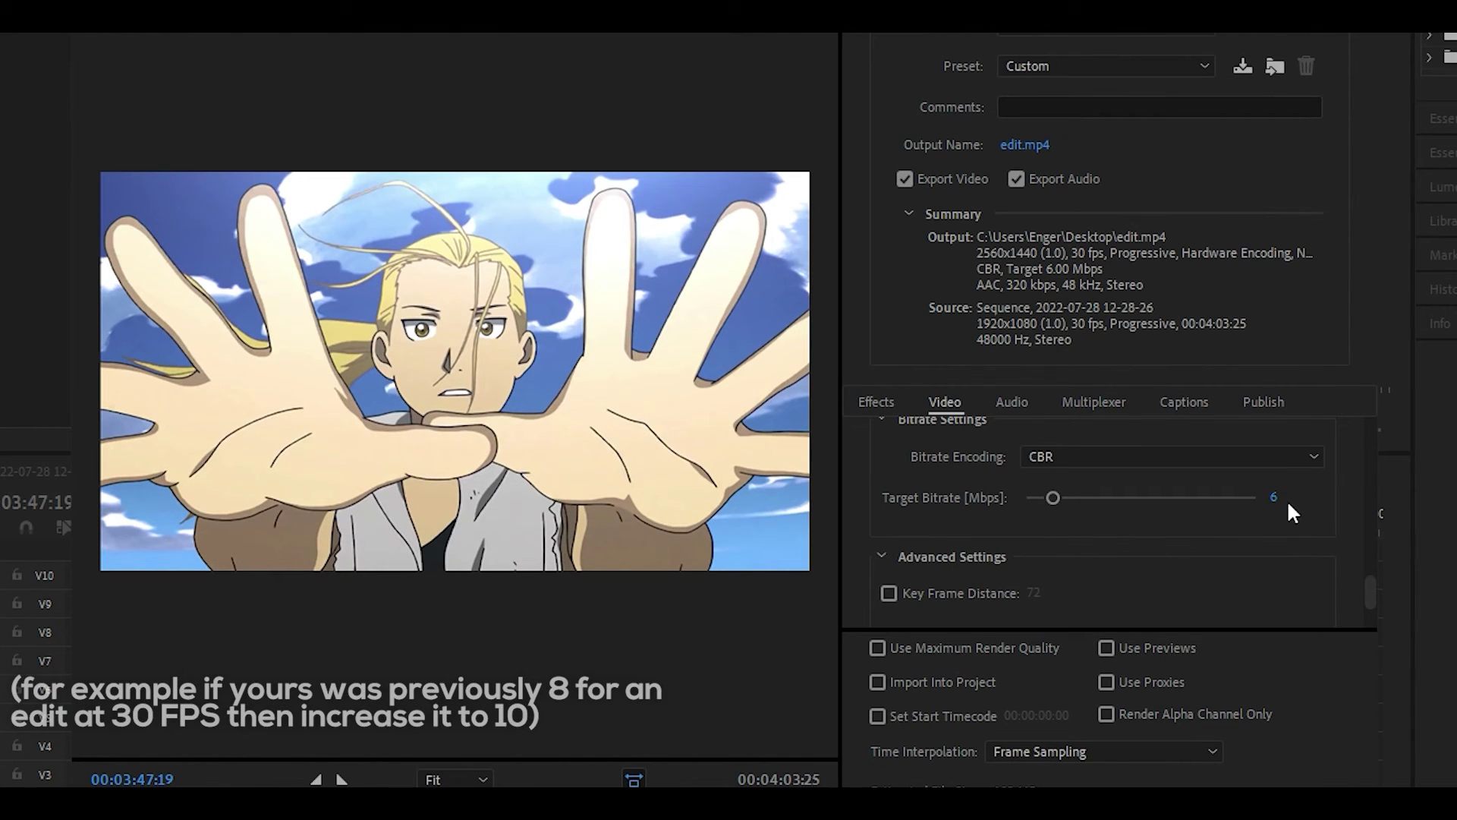
click(1272, 494)
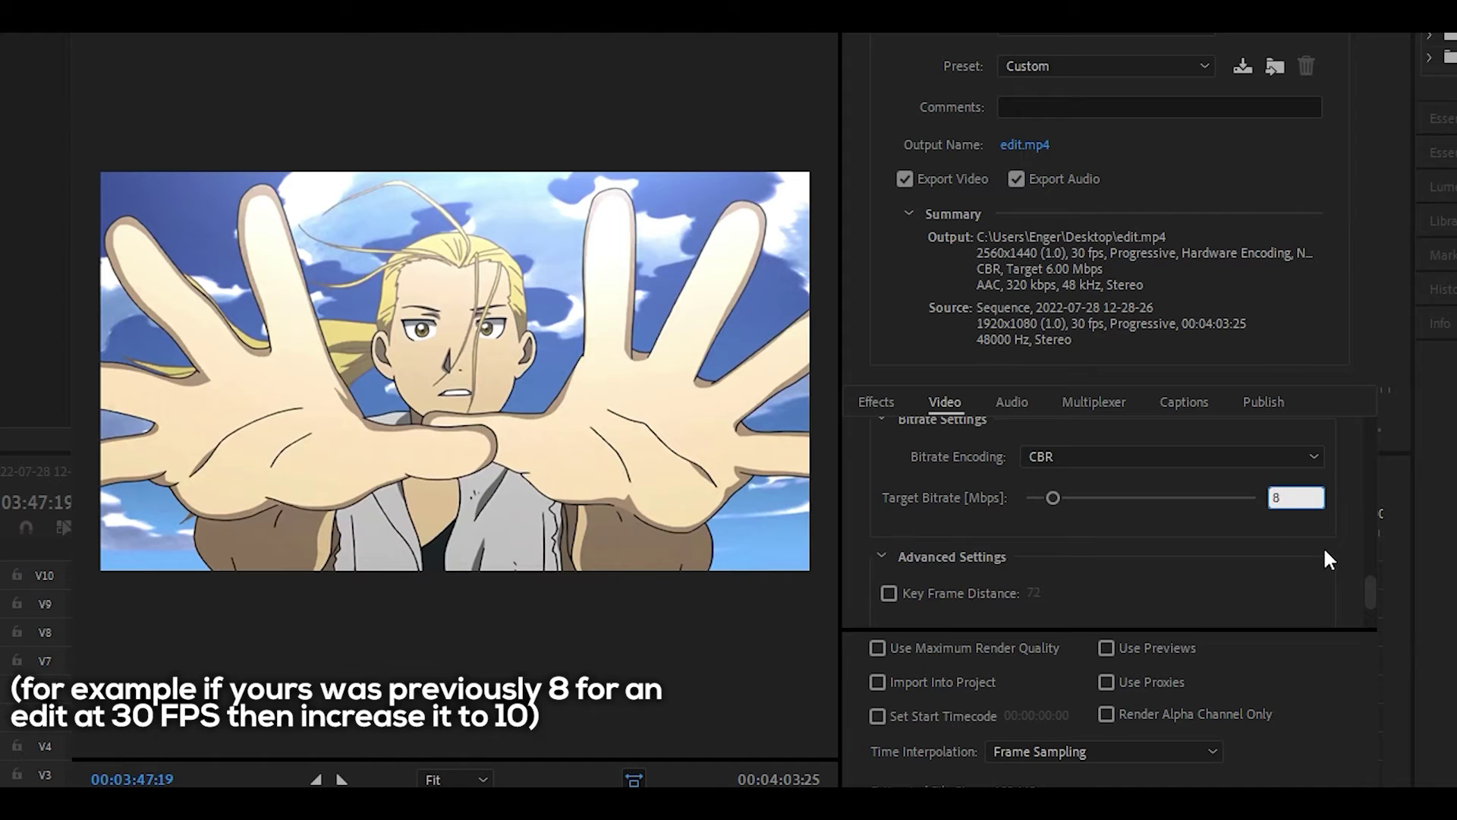
key(Return)
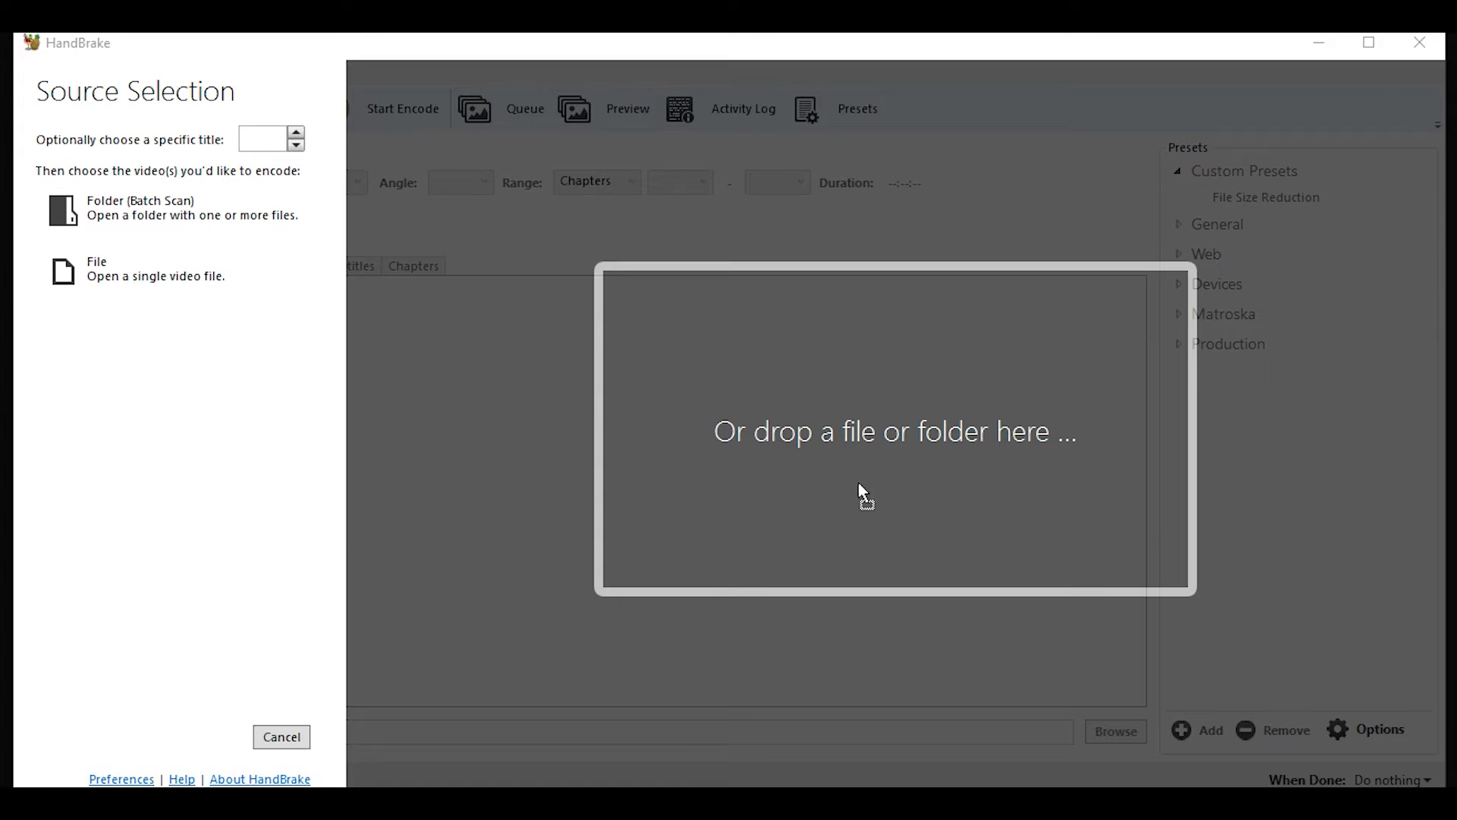
Step: Drop the exported fmab edit clip into HandBrake as the source
drag(862, 490, 872, 497)
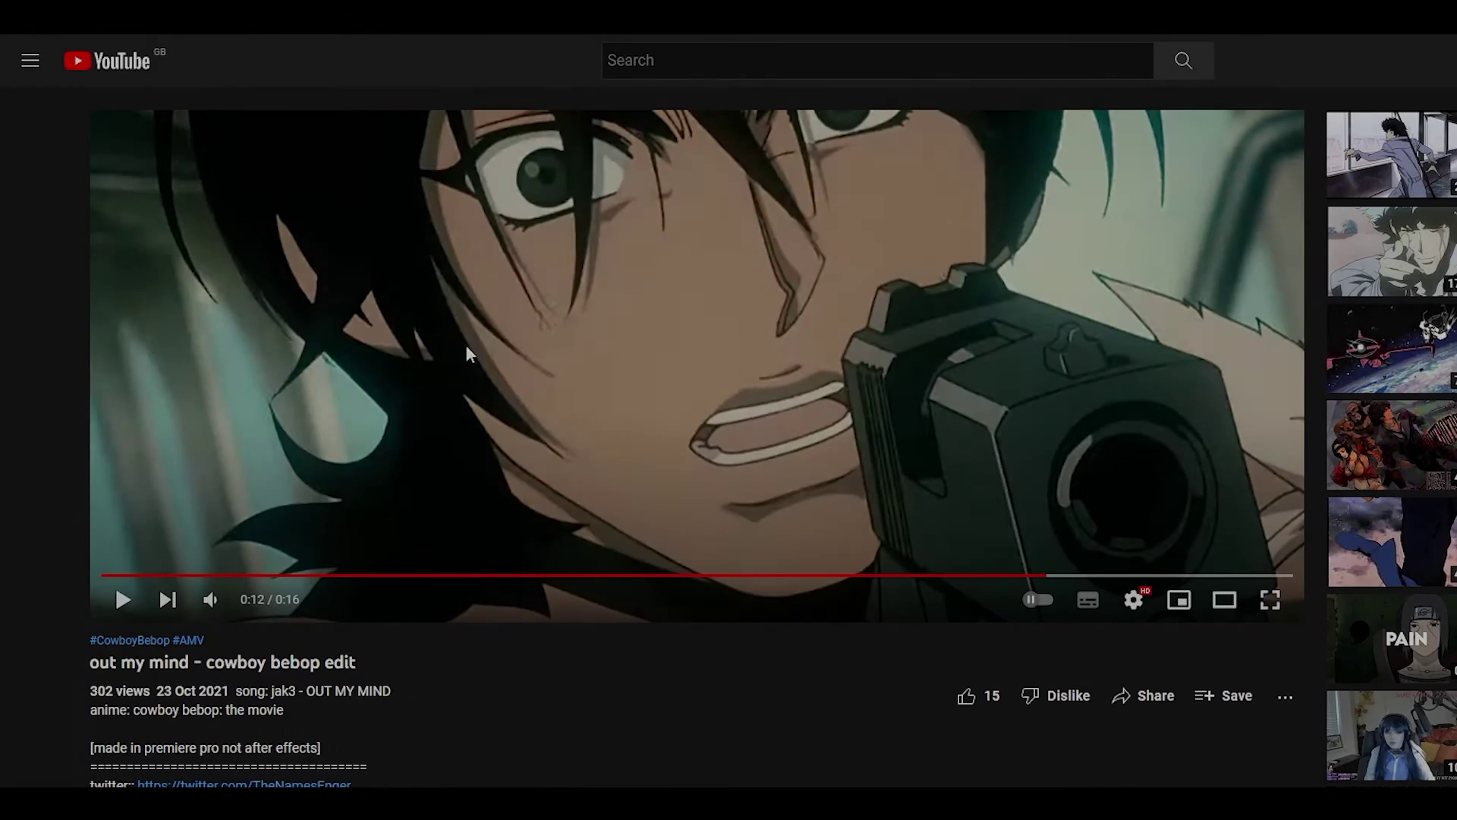
Step: Show Stats for nerds and quality settings for the cowboy bebop edit, then unlink Premiere's width/height
right_click(510, 259)
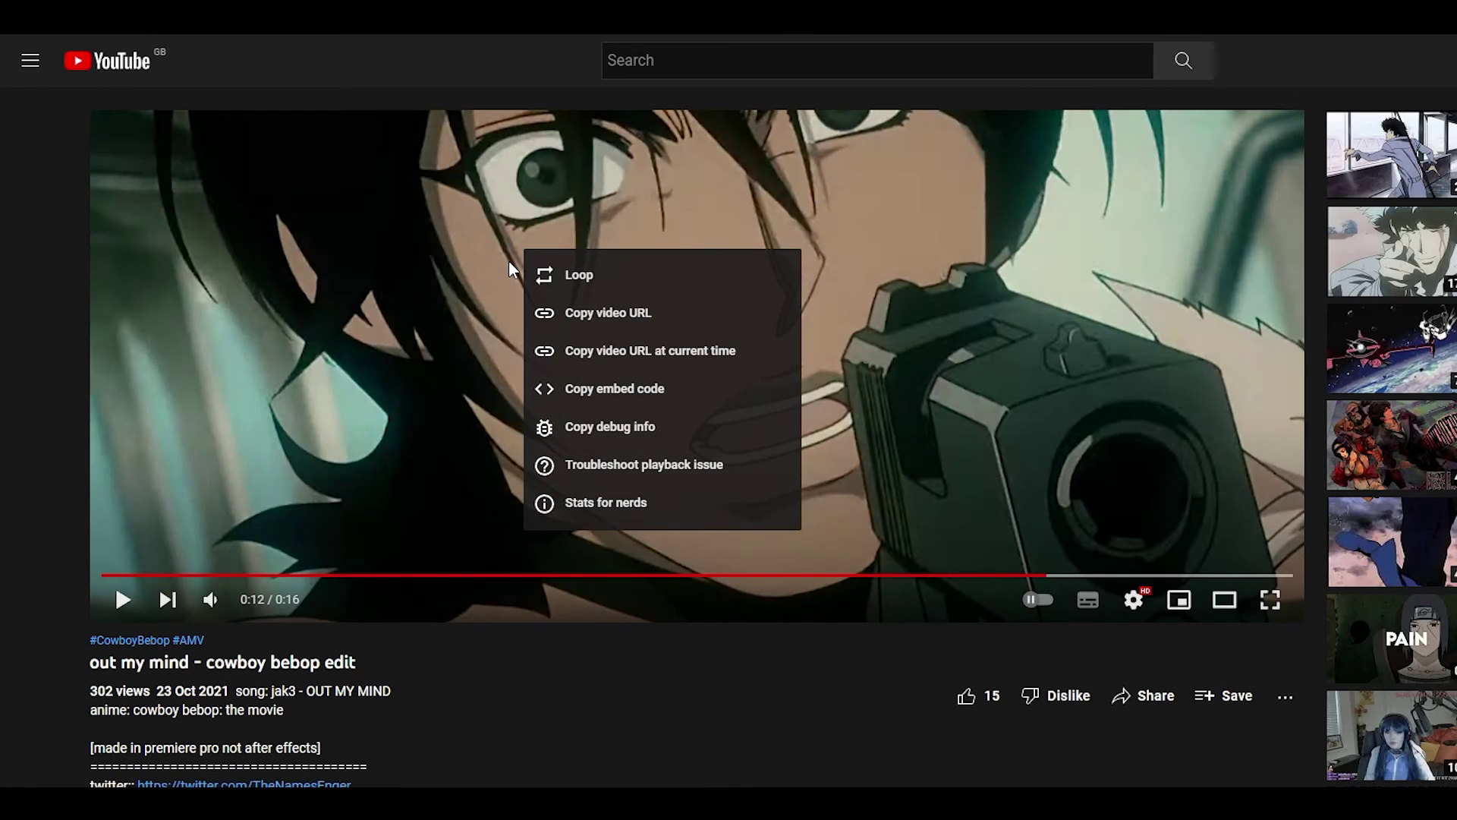
click(569, 505)
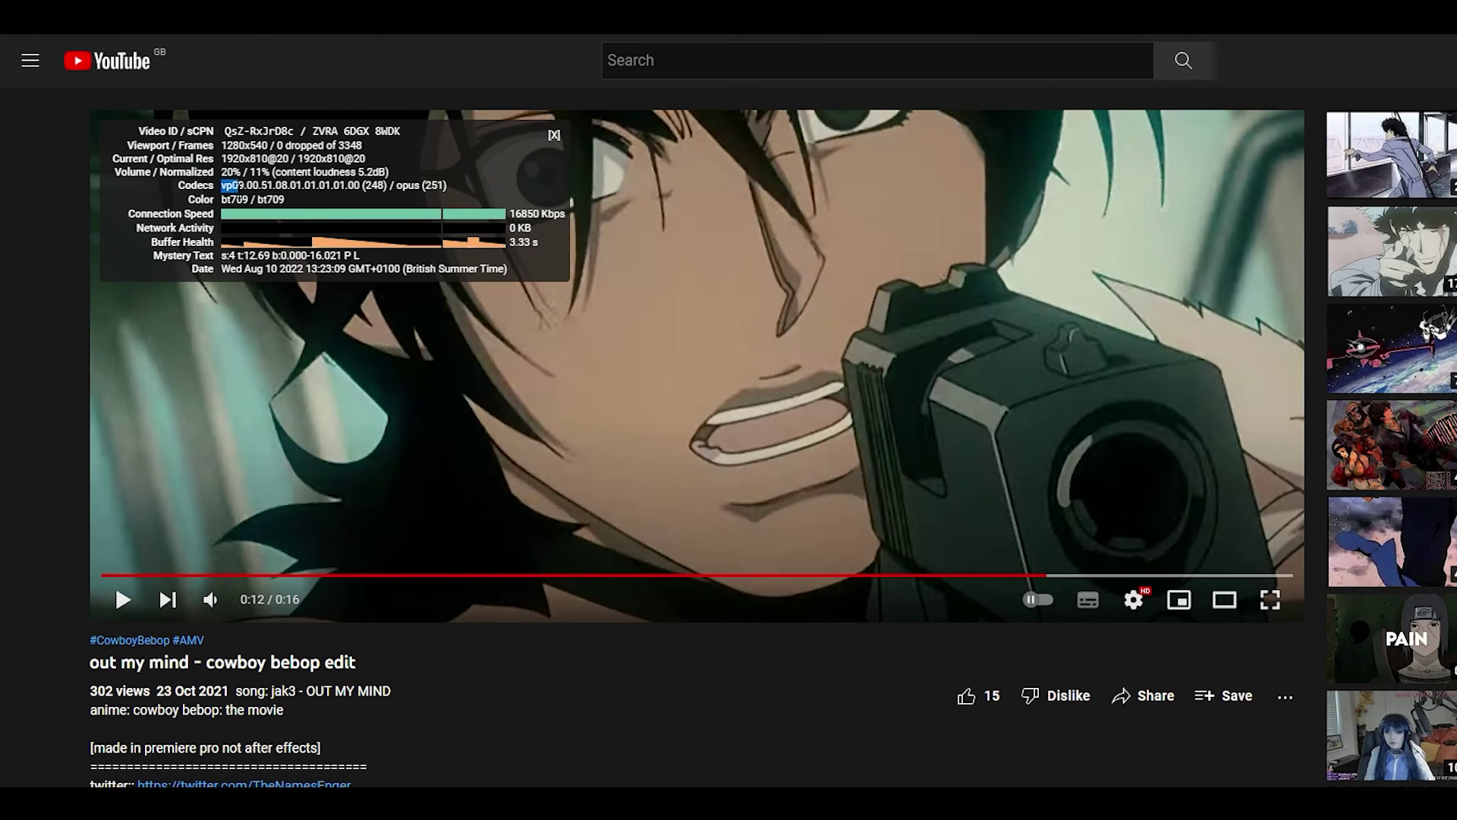
click(1133, 600)
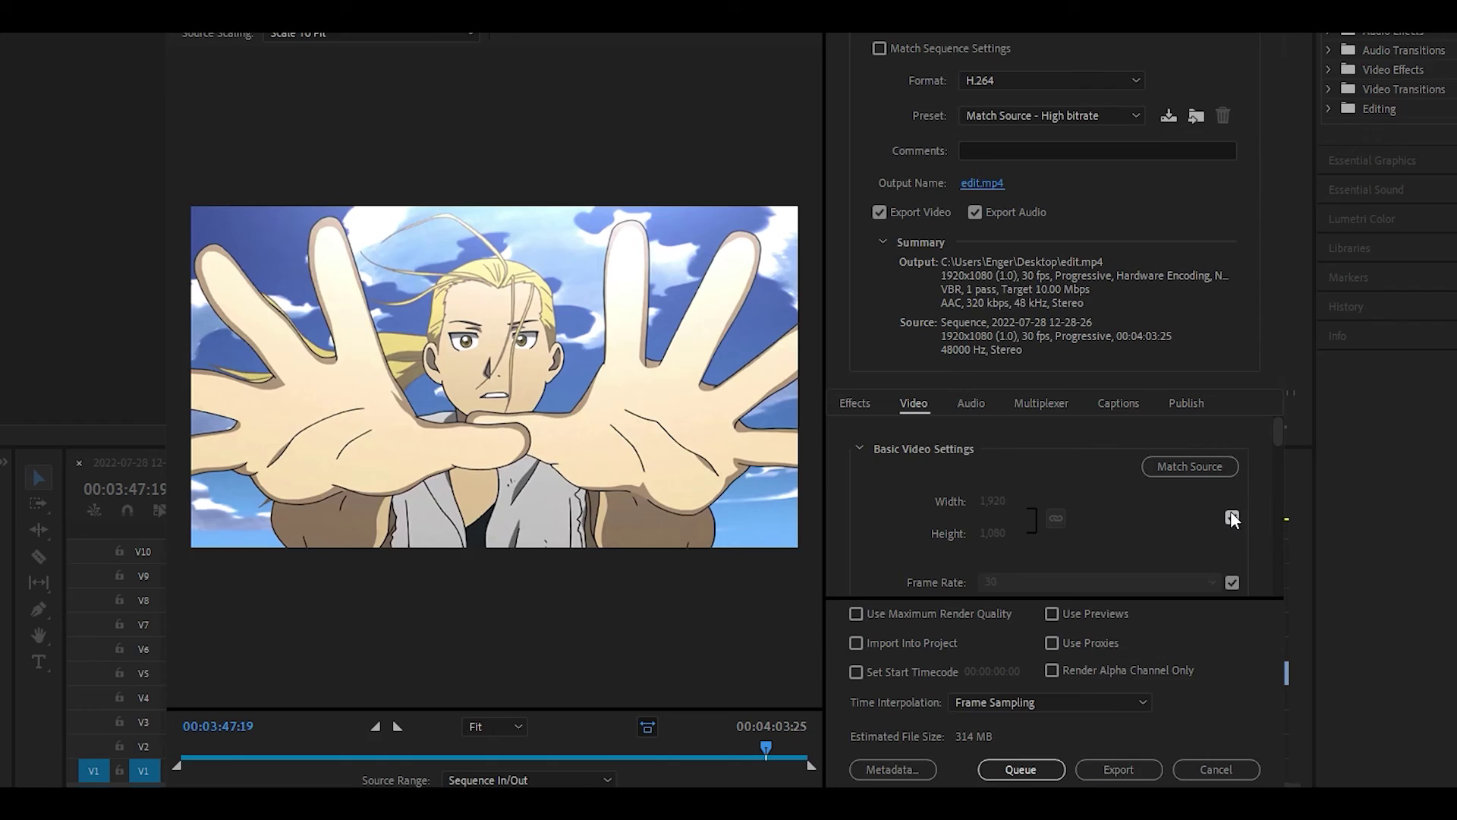
click(1230, 515)
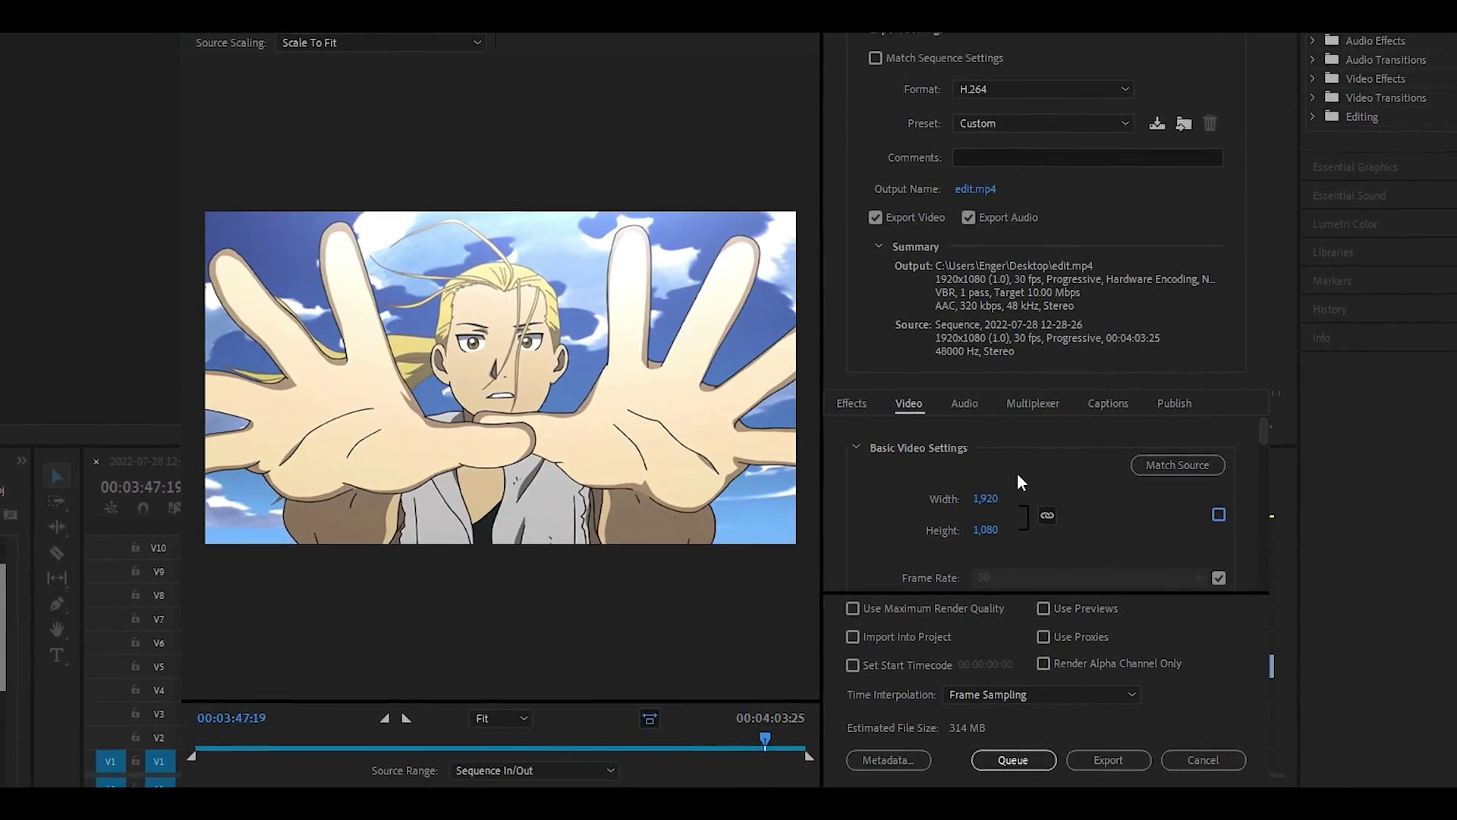